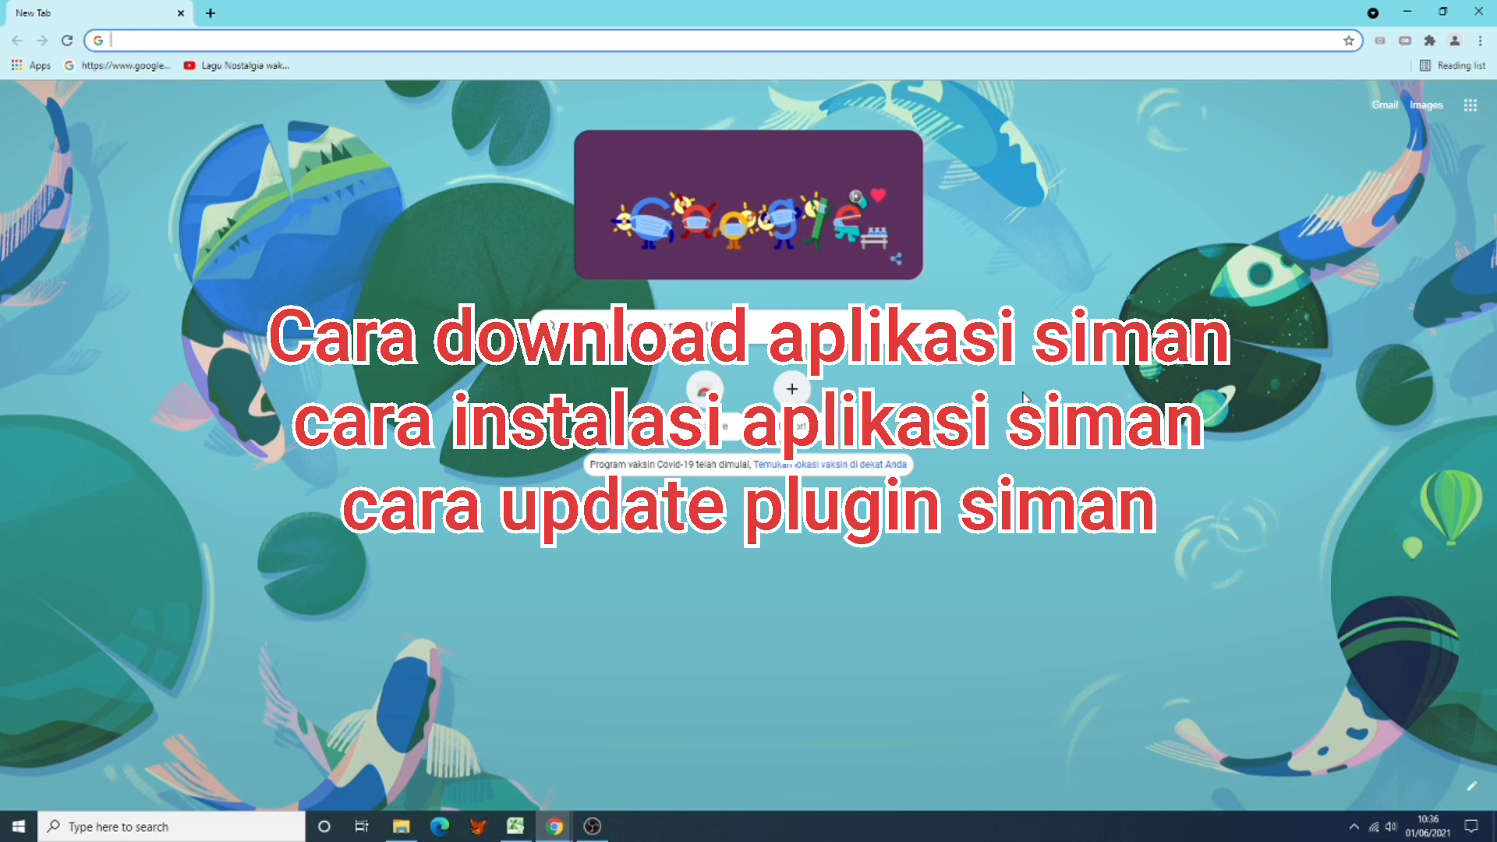
Step: Search Google for 'donwload aplikasi siman'
click(702, 327)
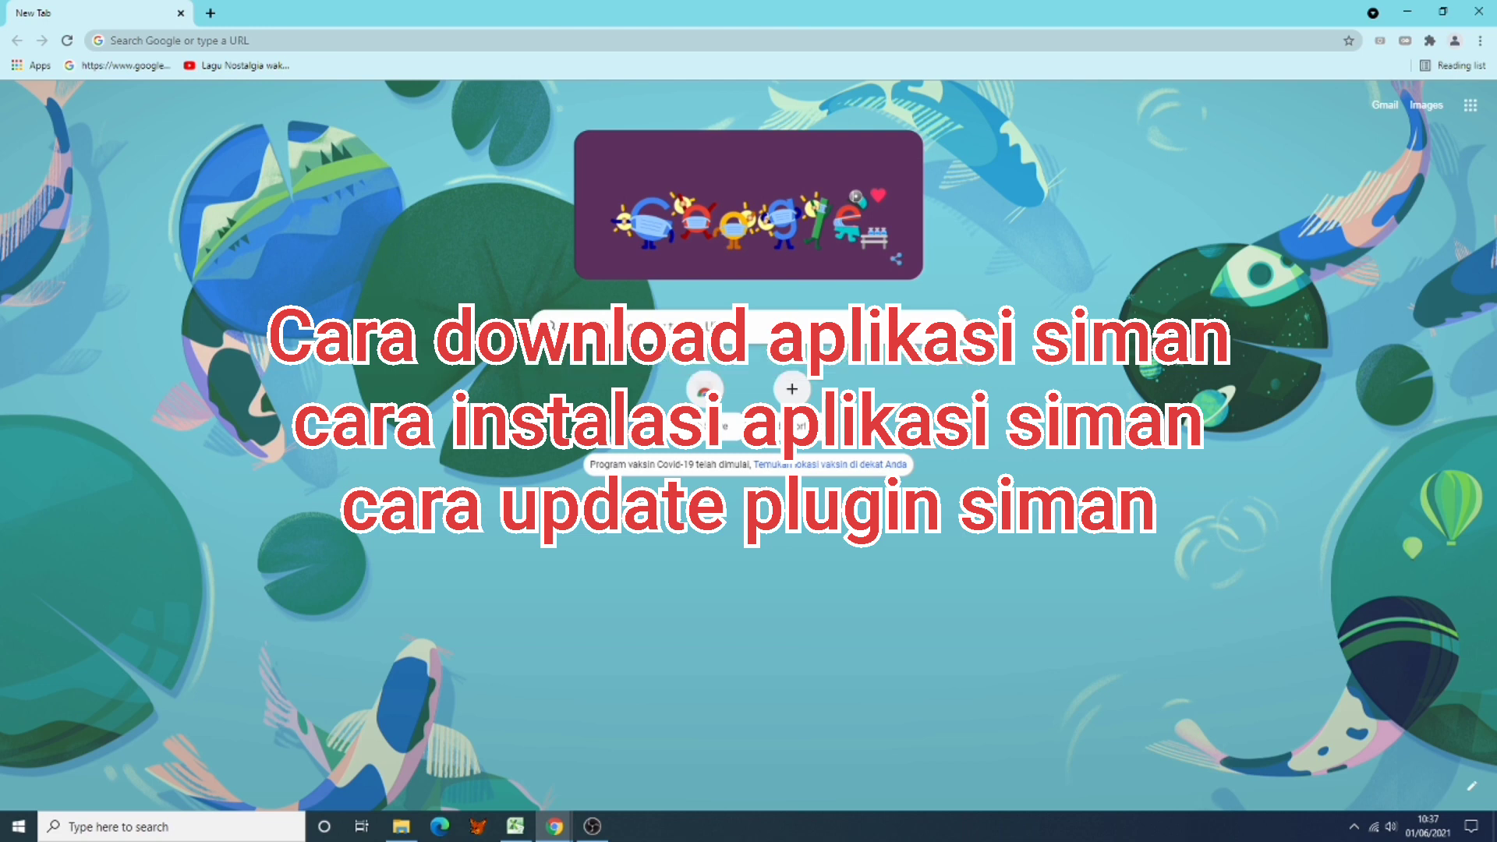
click(1100, 499)
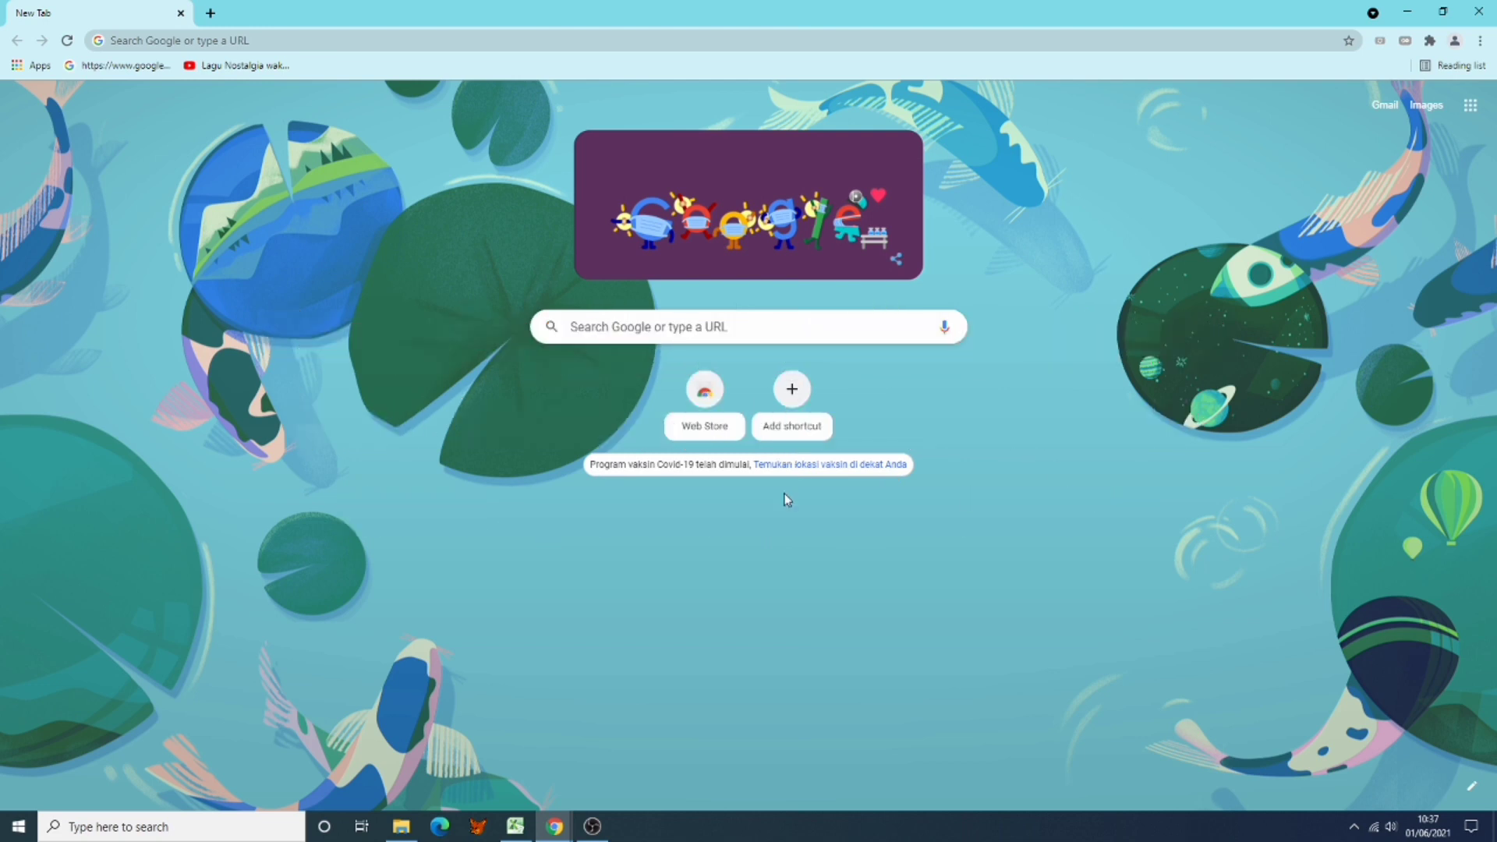
click(600, 326)
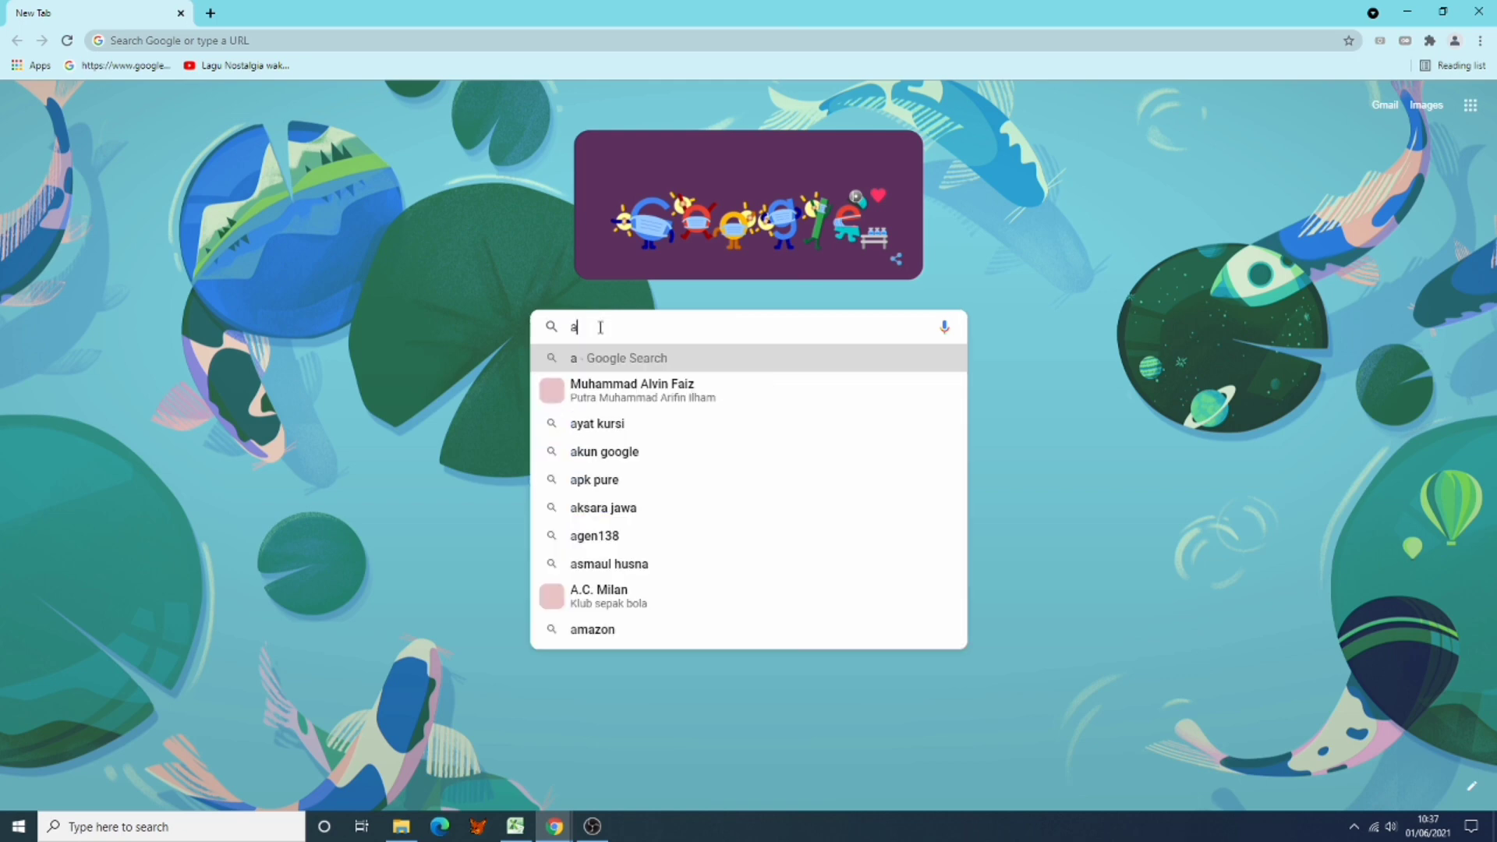
text(d)
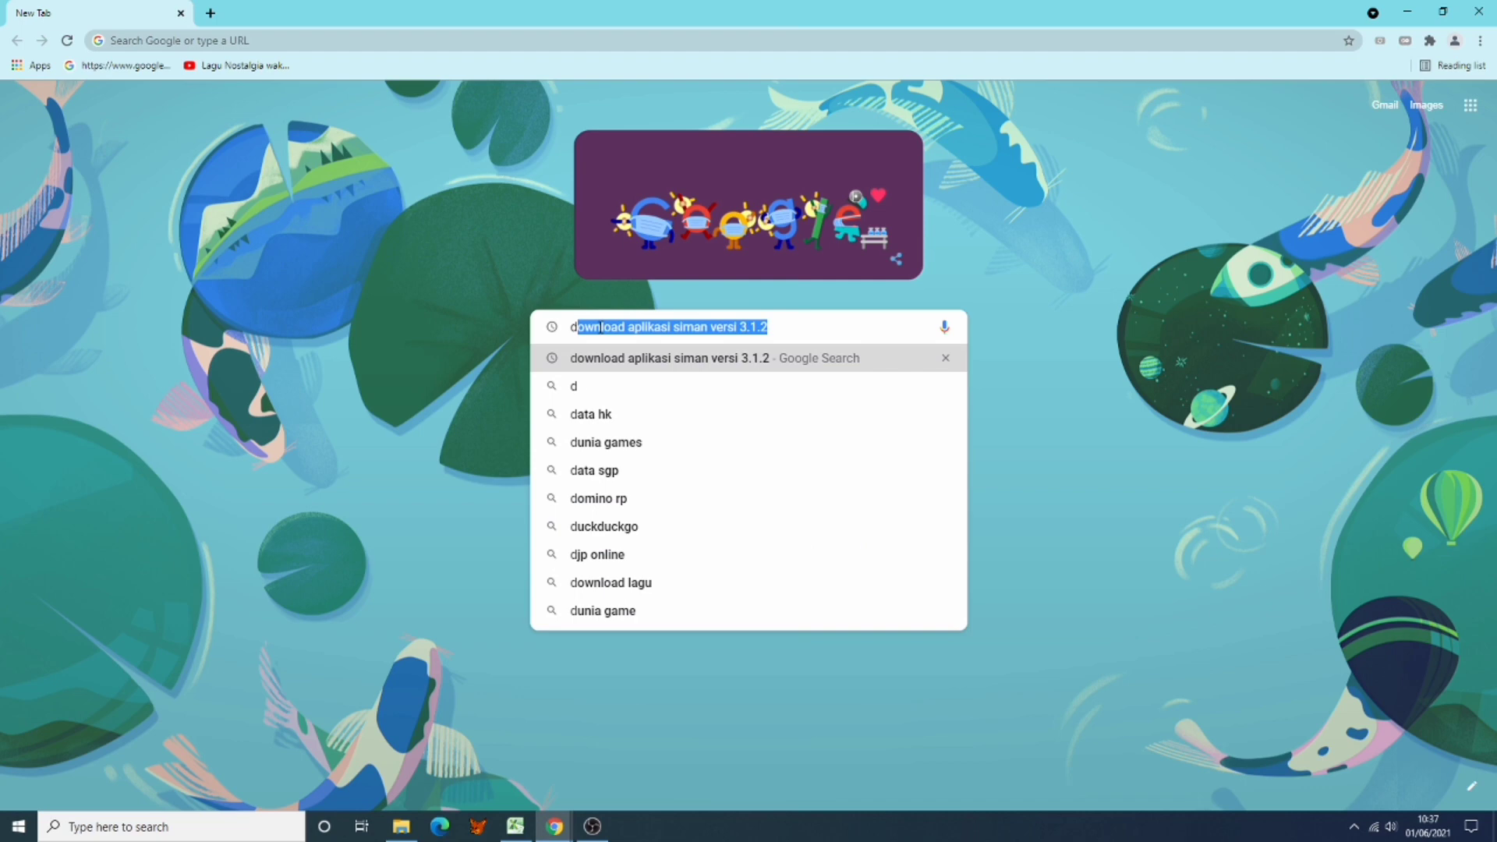
text(onwload)
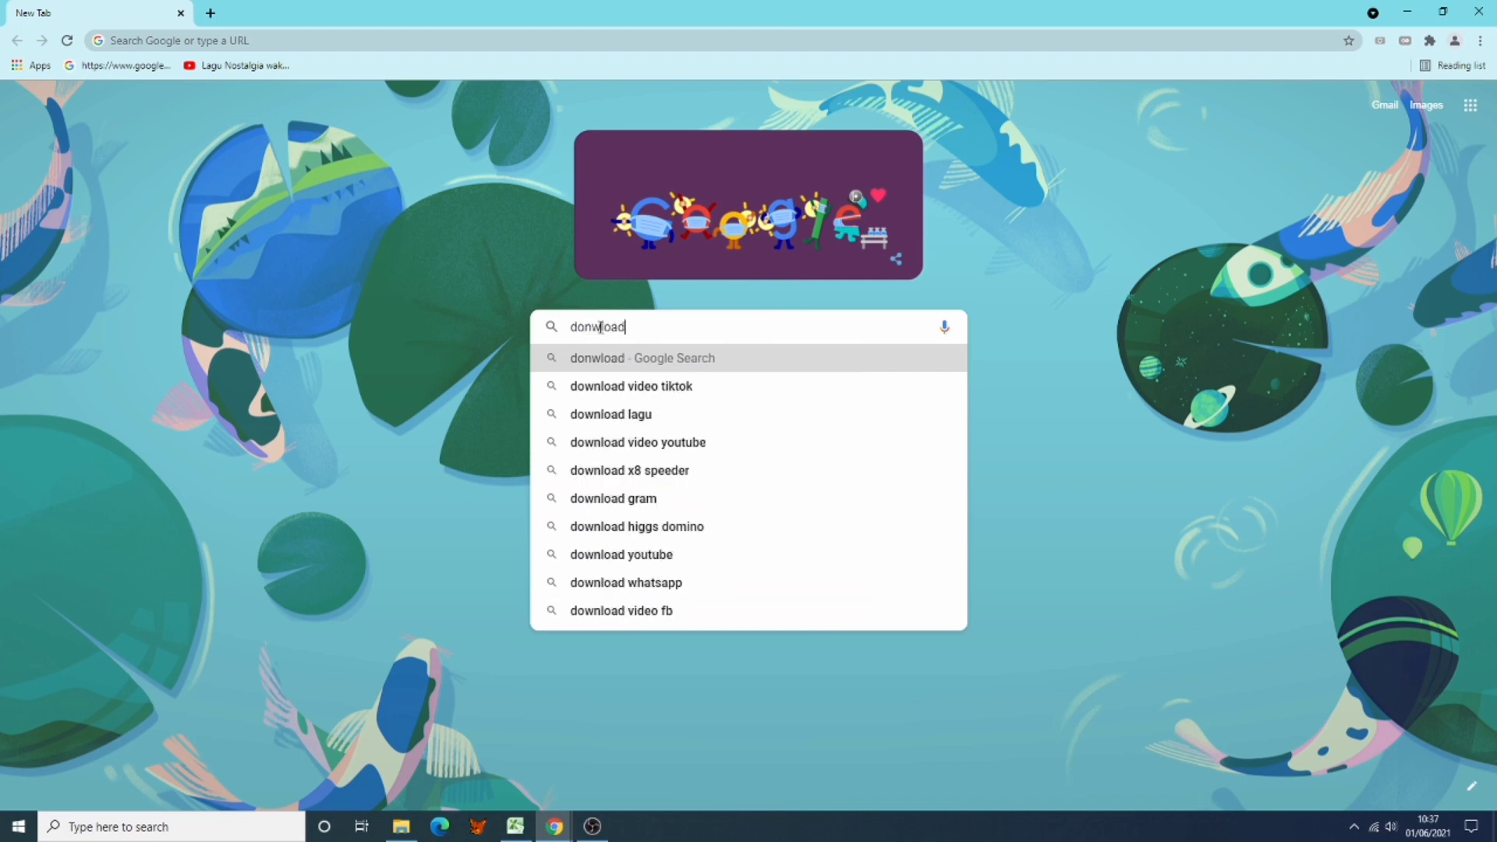
text( aplikasi )
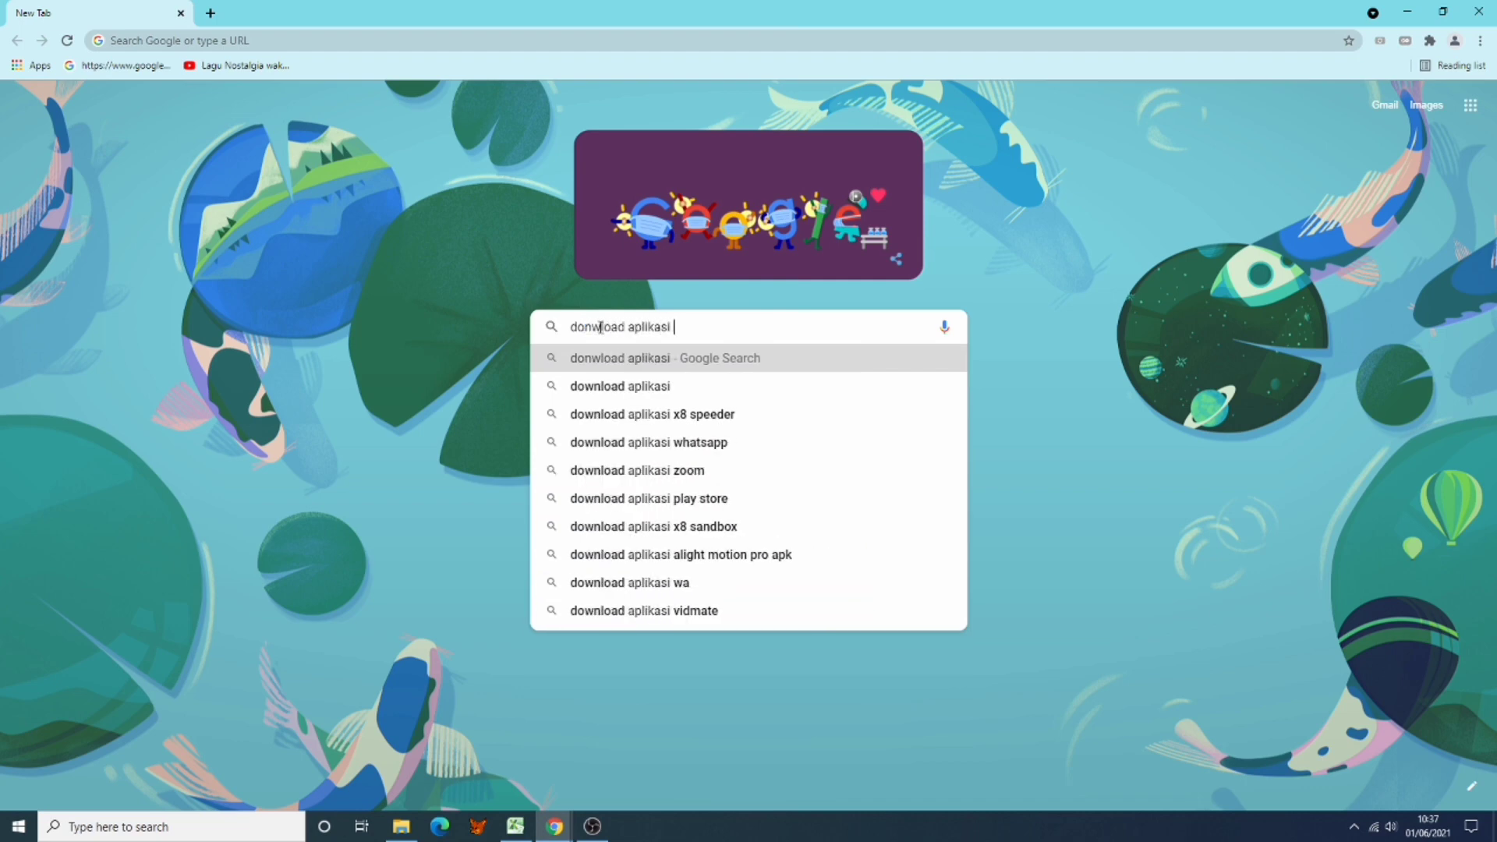
text(siman)
key(Return)
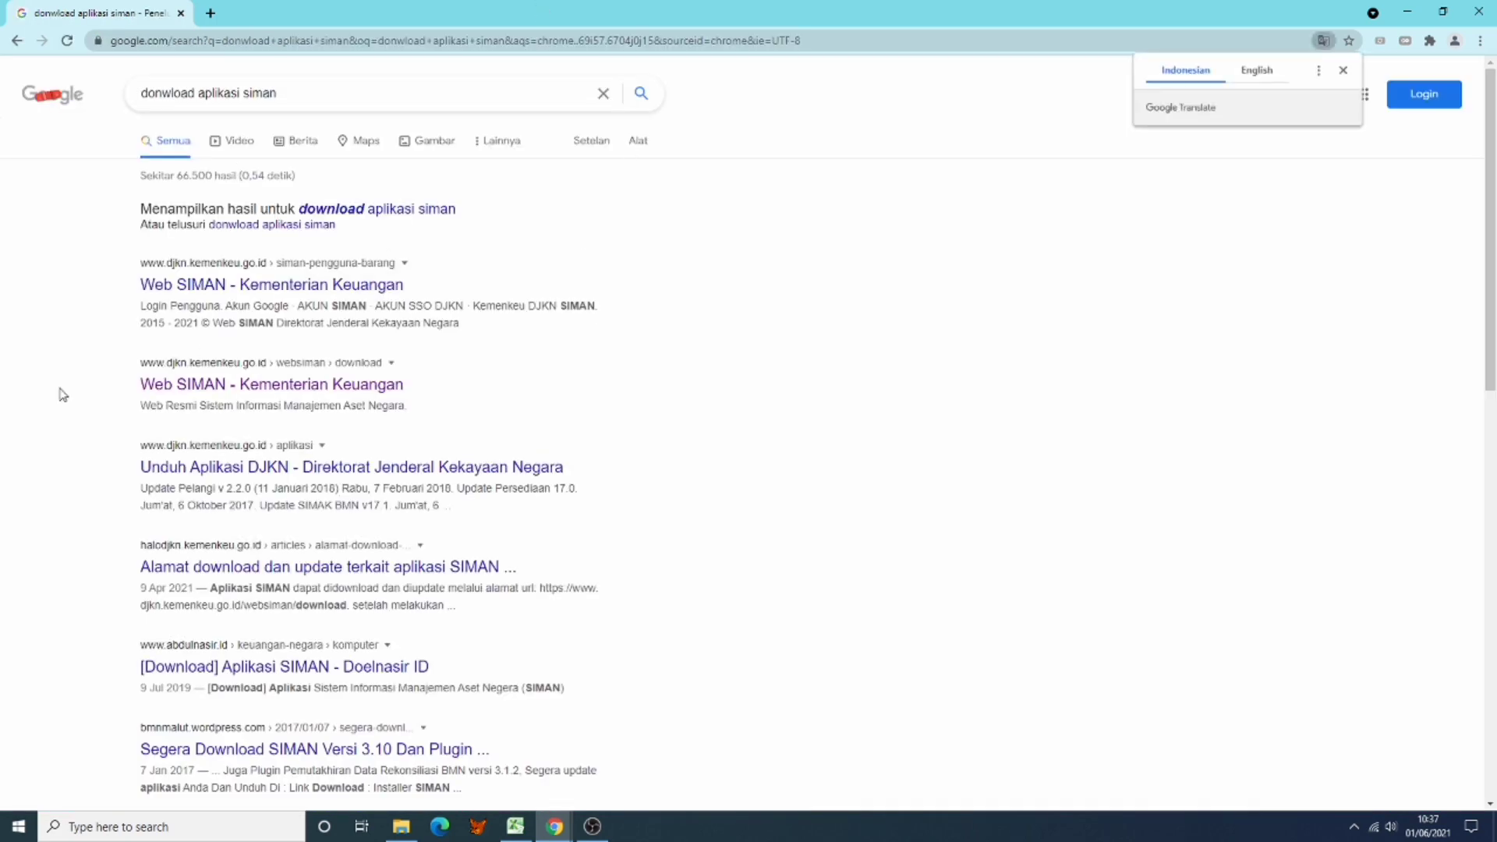
Step: Open the first Web SIMAN – Kementerian Keuangan result in a new tab and dismiss the translation offer
right_click(259, 297)
click(296, 296)
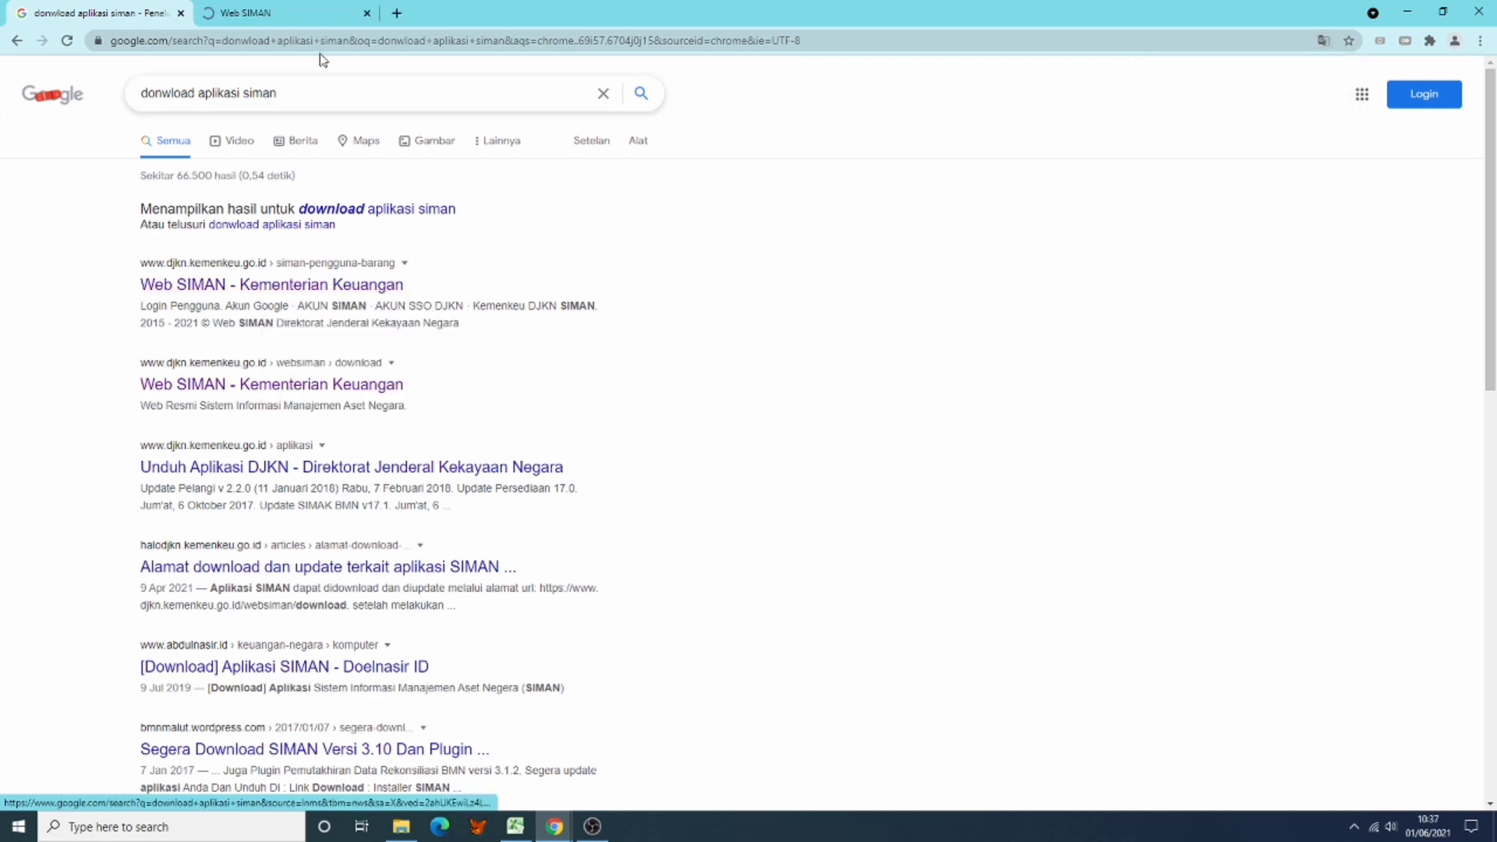
click(298, 24)
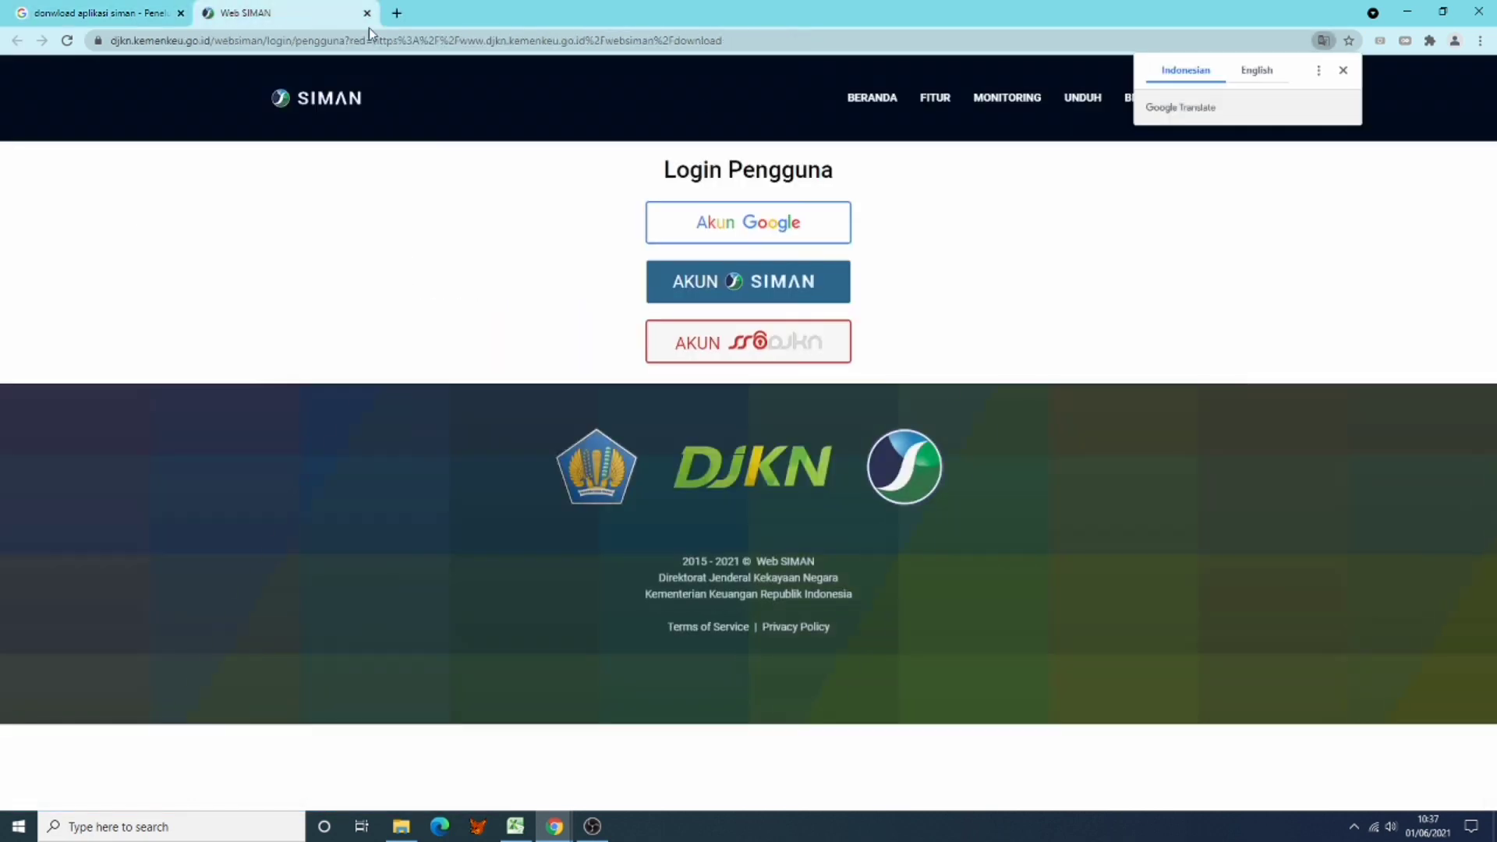
click(1343, 70)
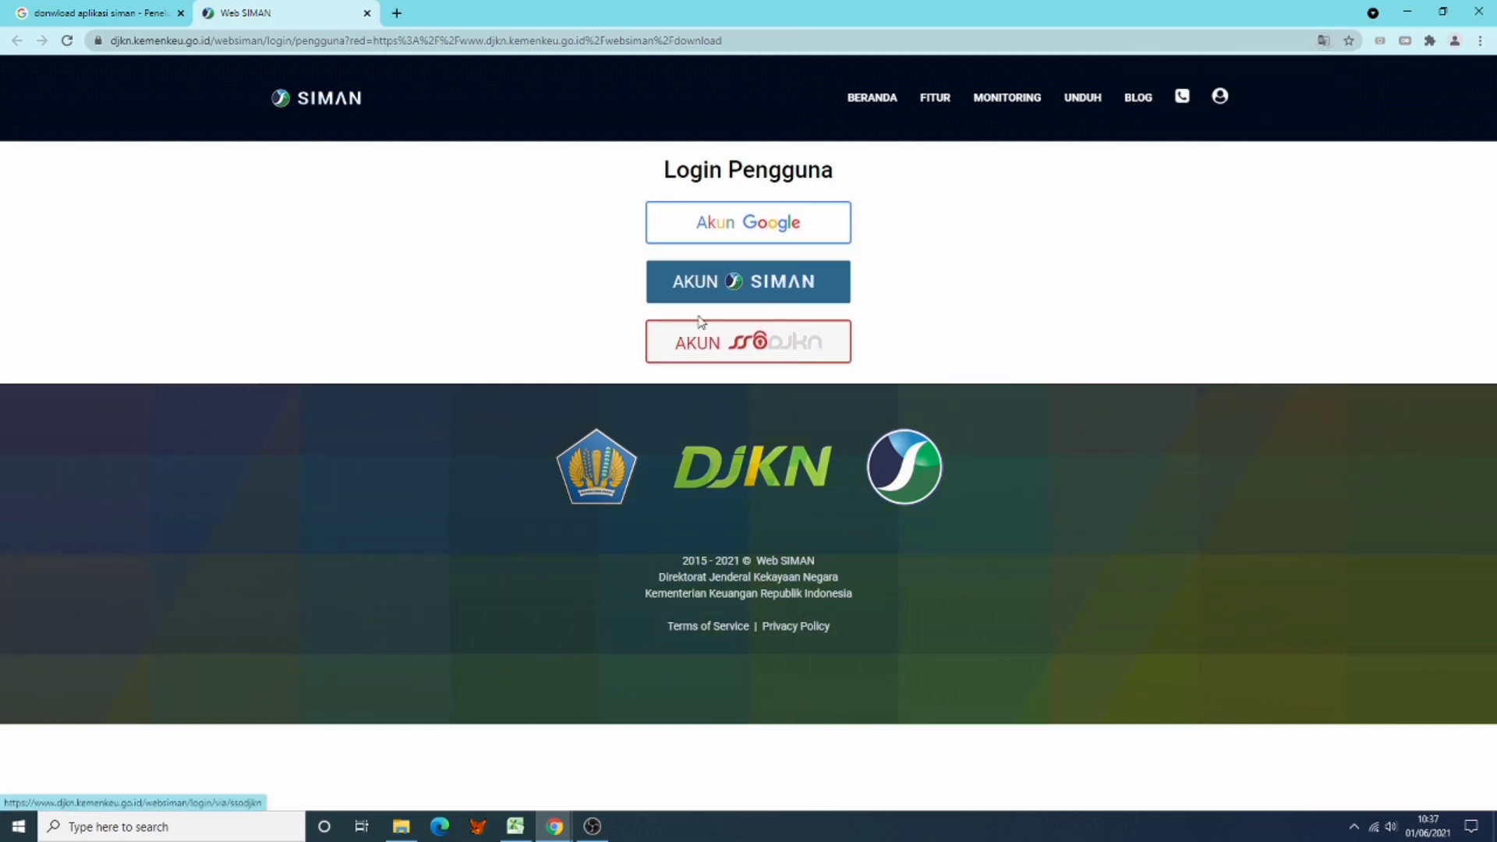
Step: Log in through Akun Google with the saved account e-mail and its password
click(730, 232)
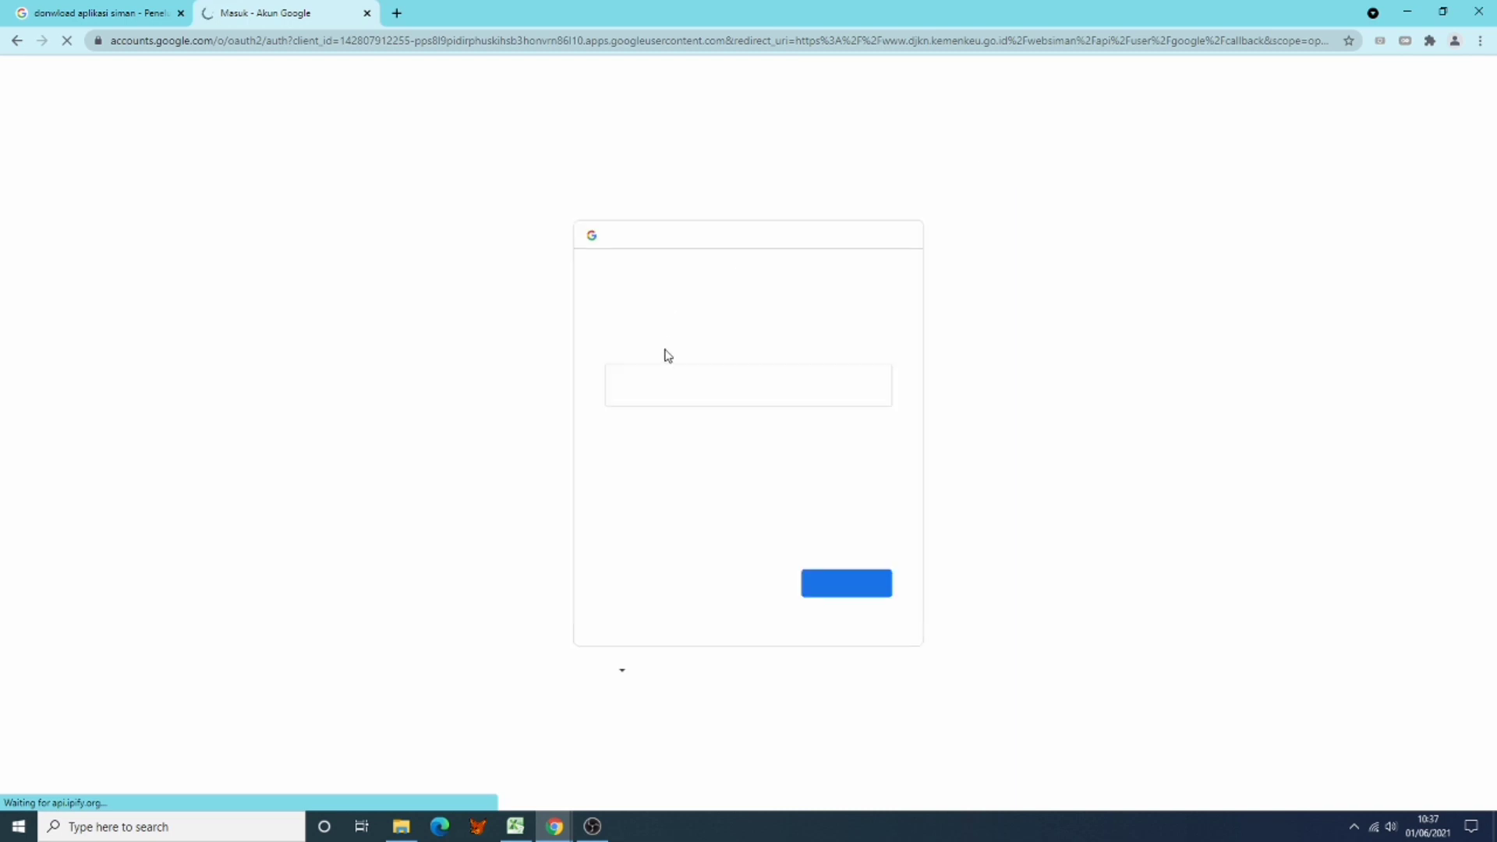
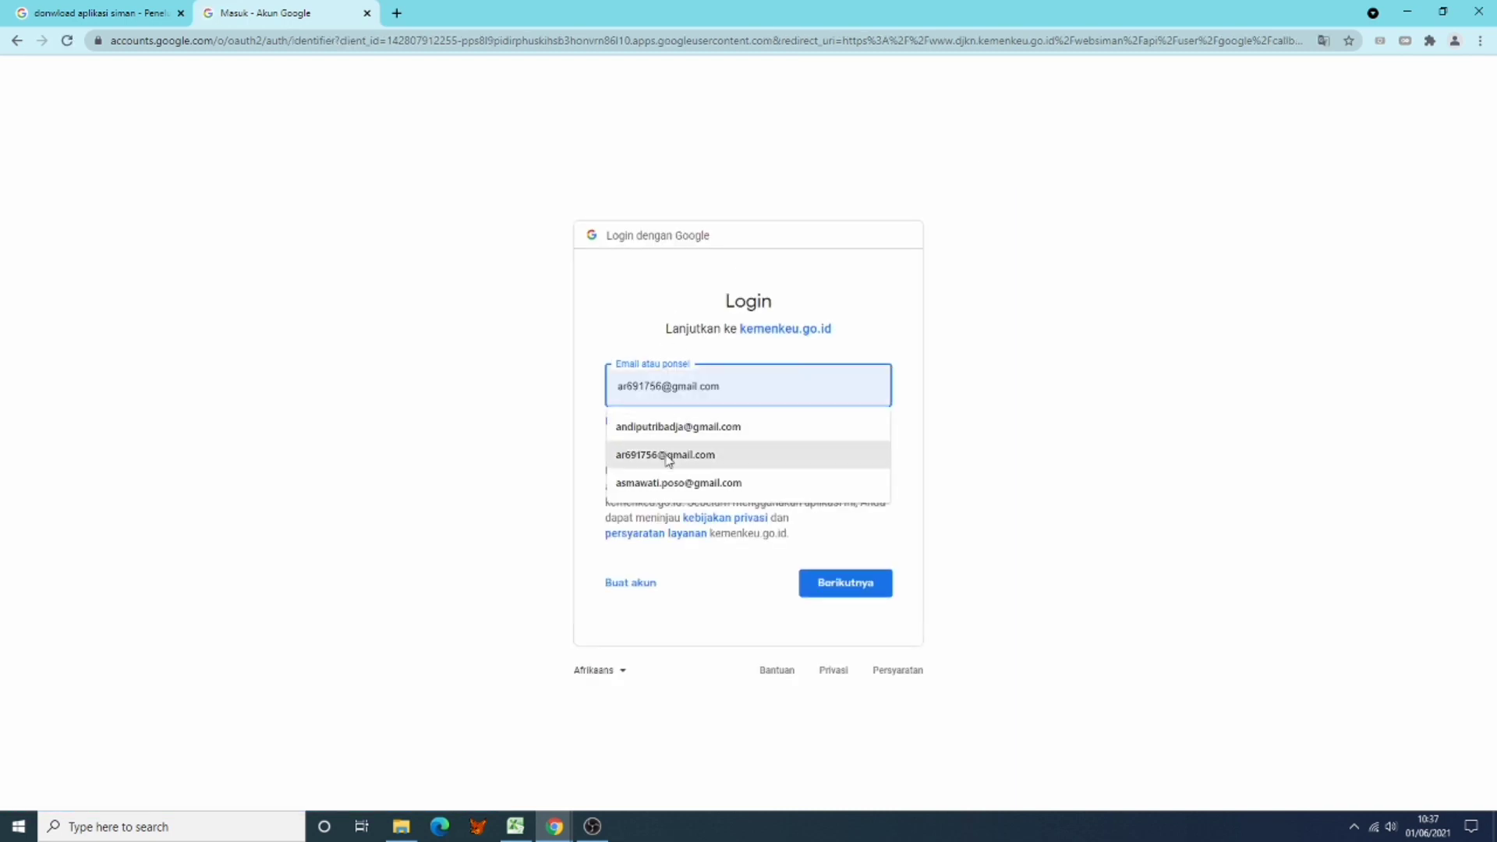
click(668, 454)
click(835, 590)
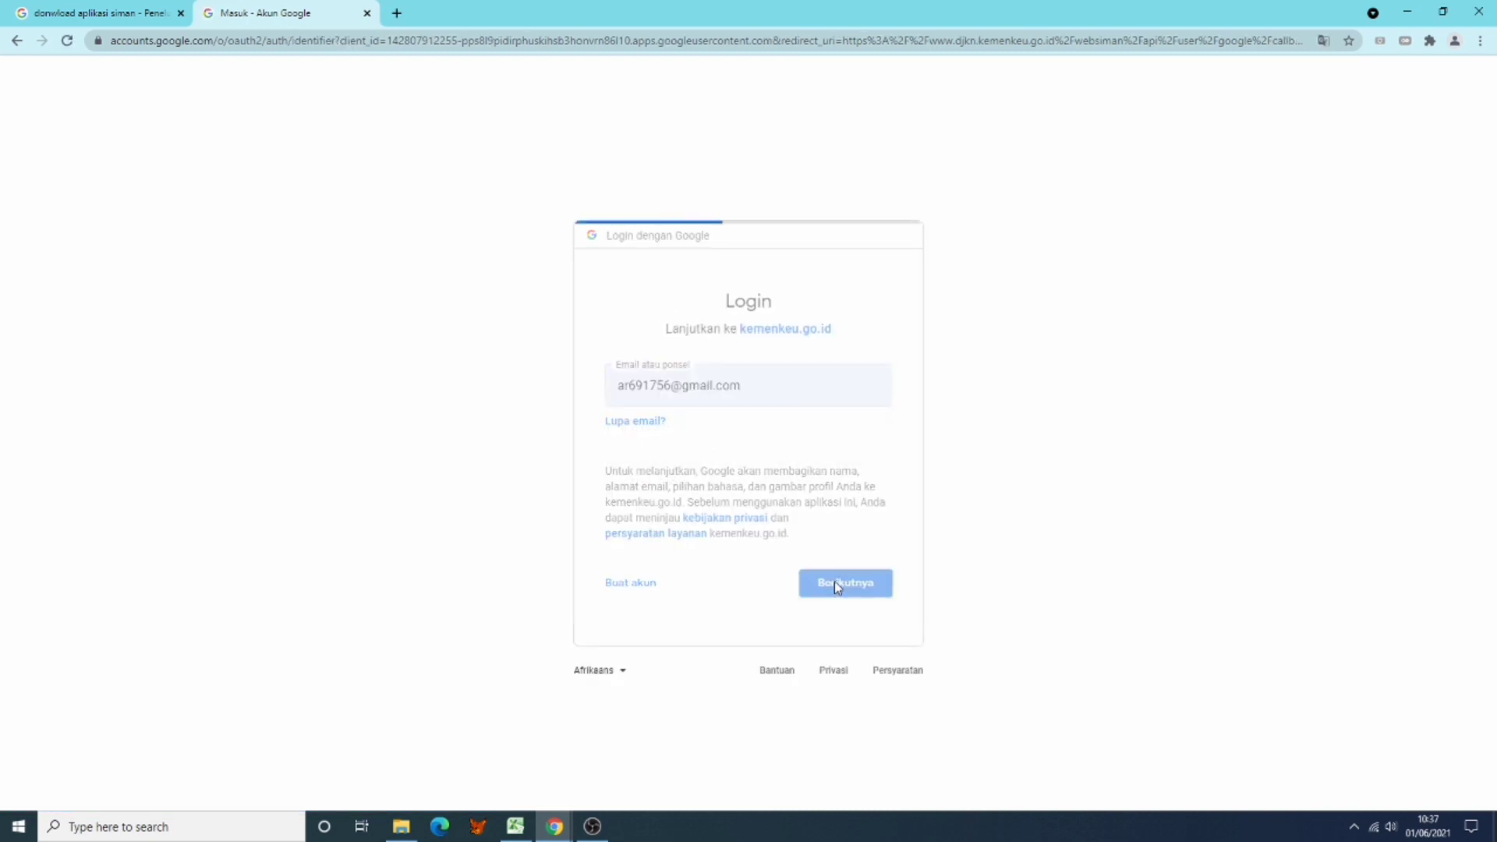
text(•)
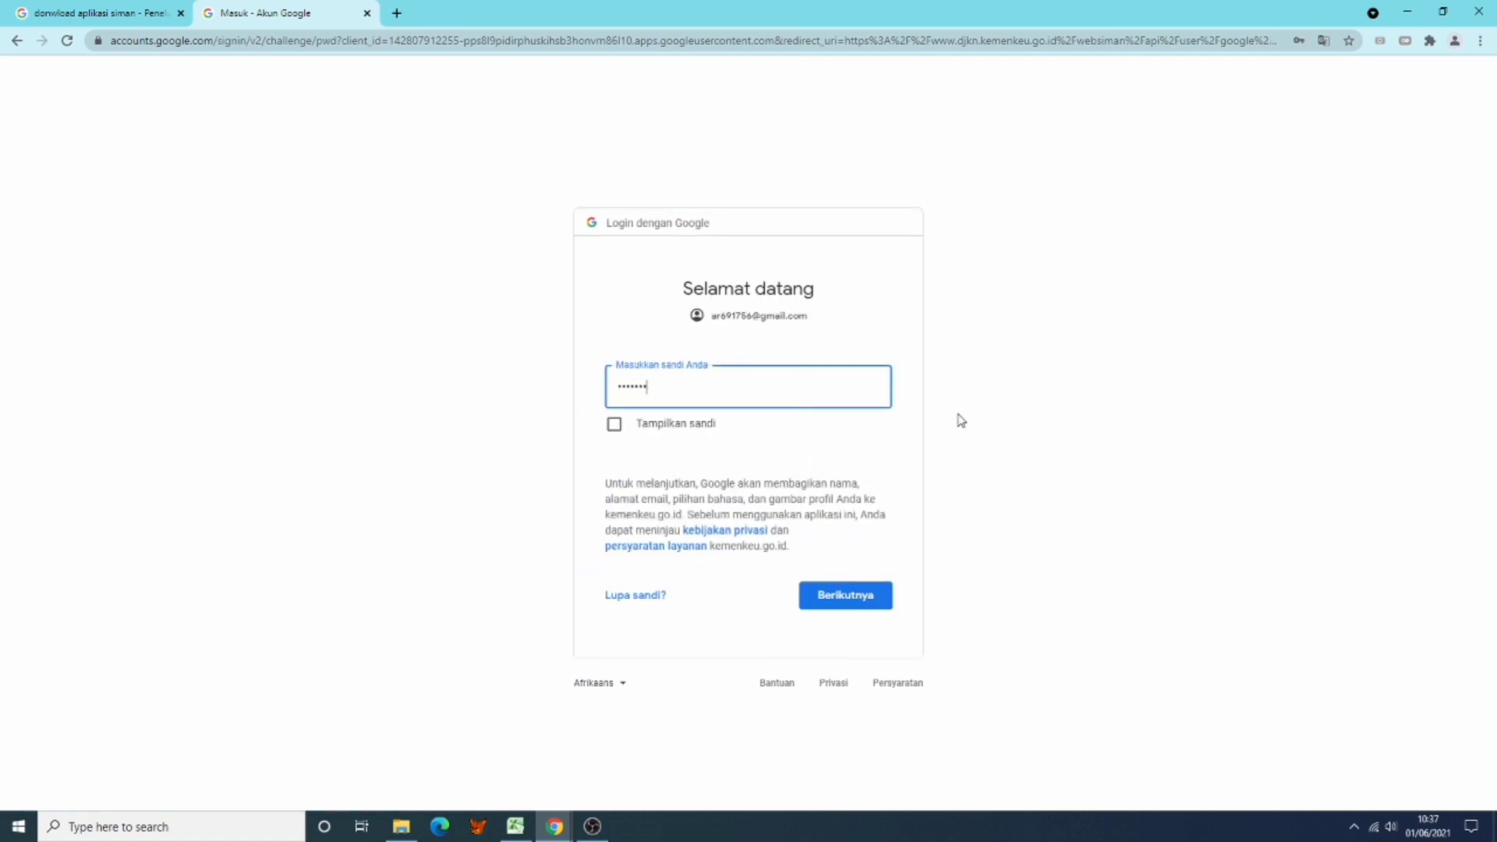
click(825, 604)
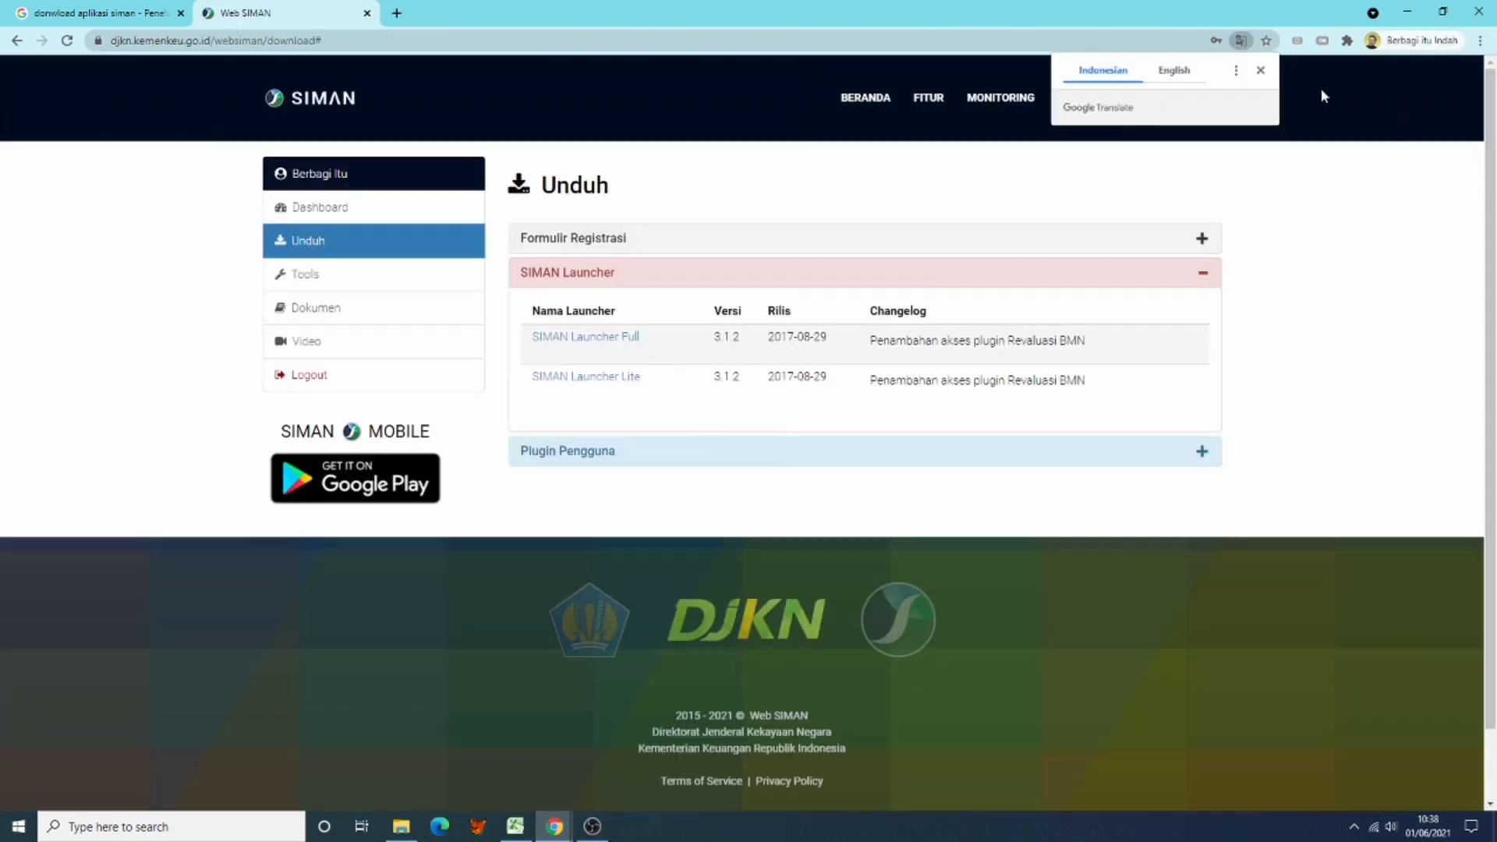
Step: Dismiss the translation offer and download SIMAN Launcher Full 3.1.2, acknowledging the notice
click(1260, 71)
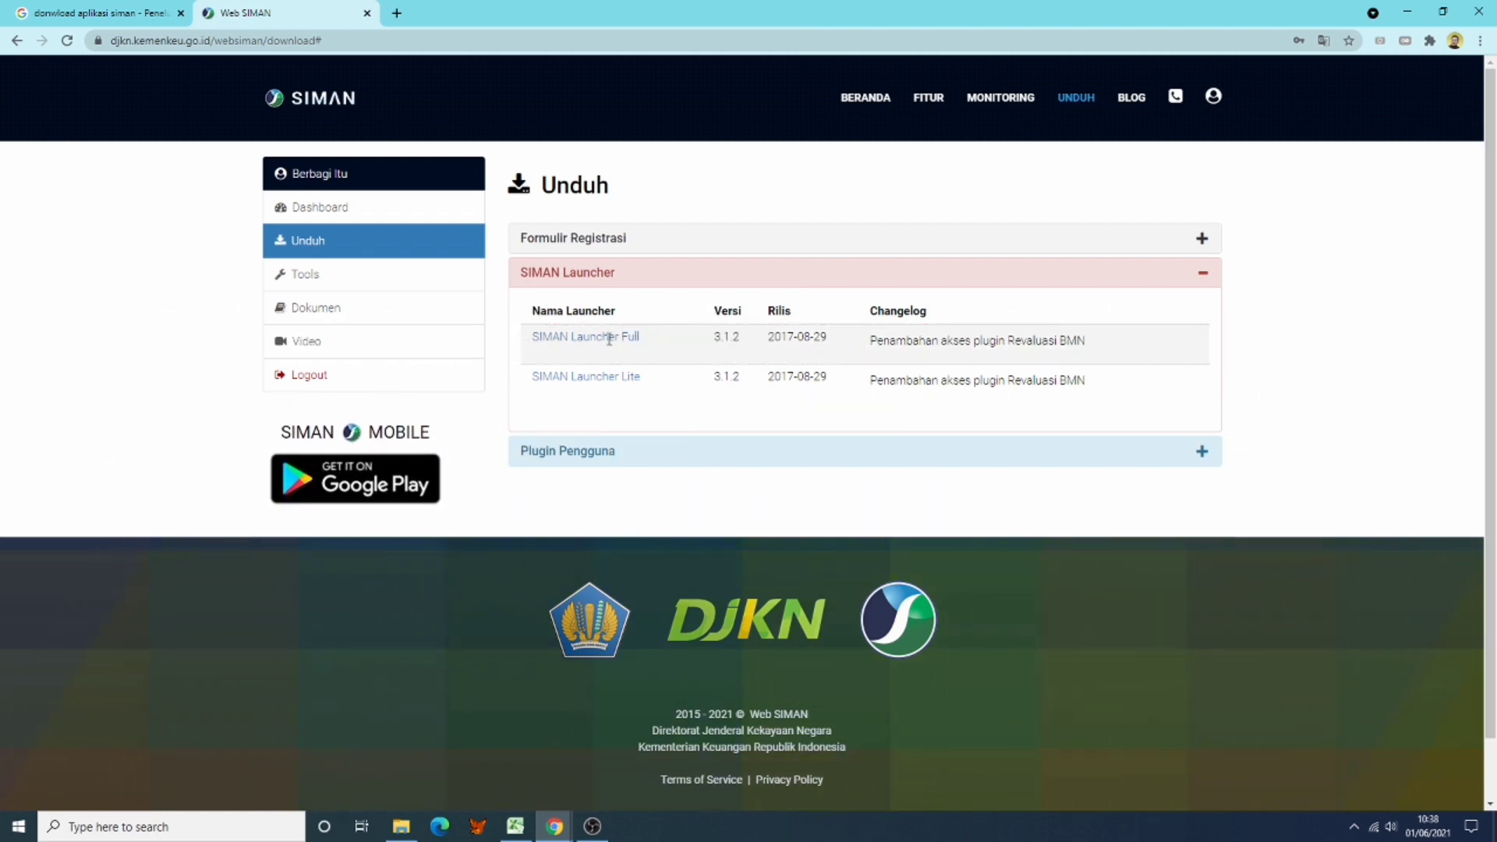
click(609, 344)
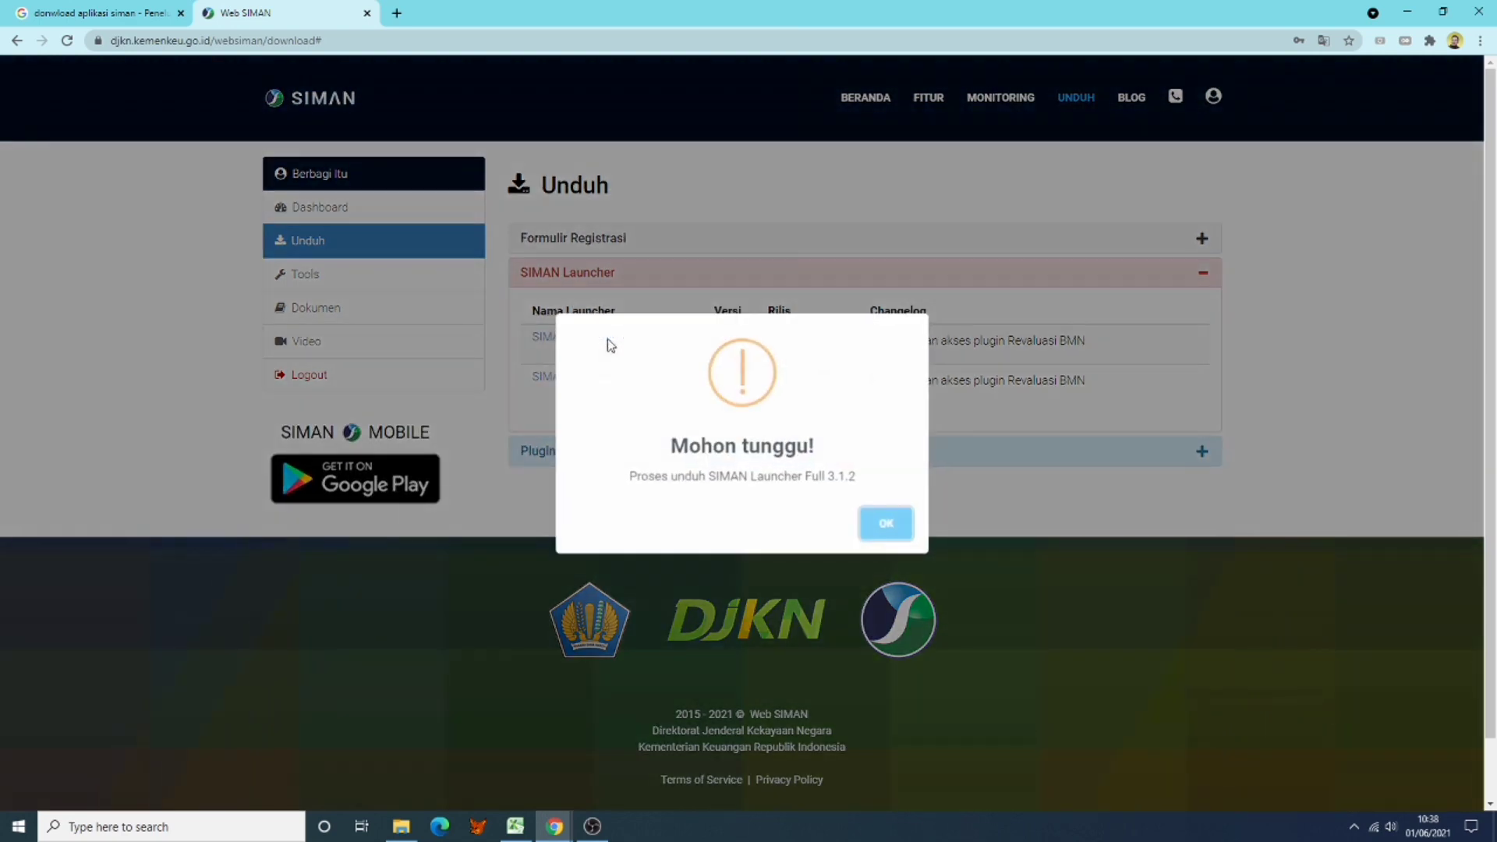
click(889, 538)
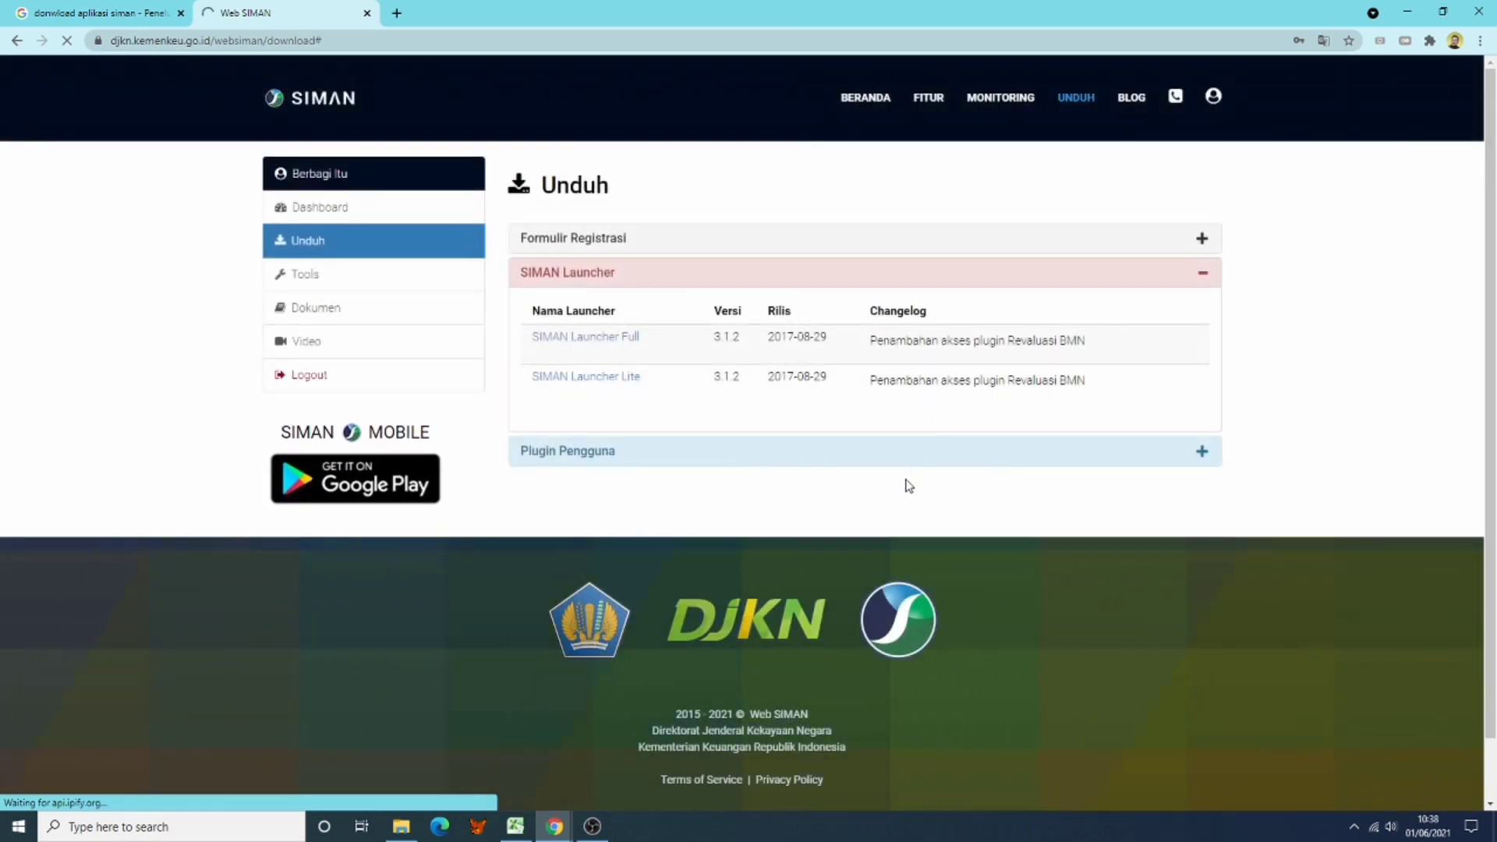
Step: Expand Plugin Pengguna, review the ten plugins, and download Master Aset 3.2.5.6
scroll(908, 485, down, 1)
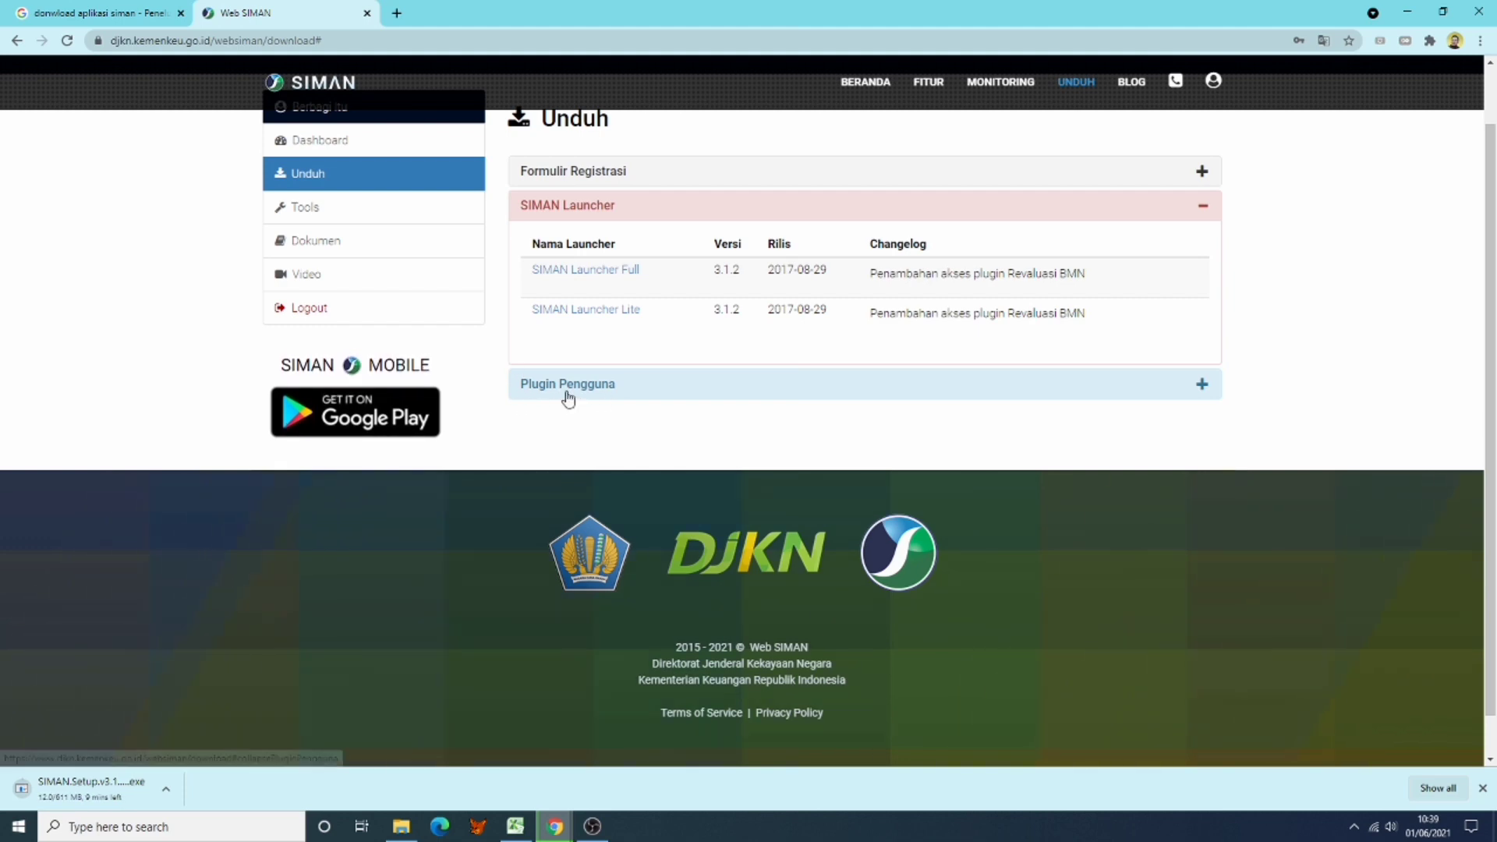
click(1203, 390)
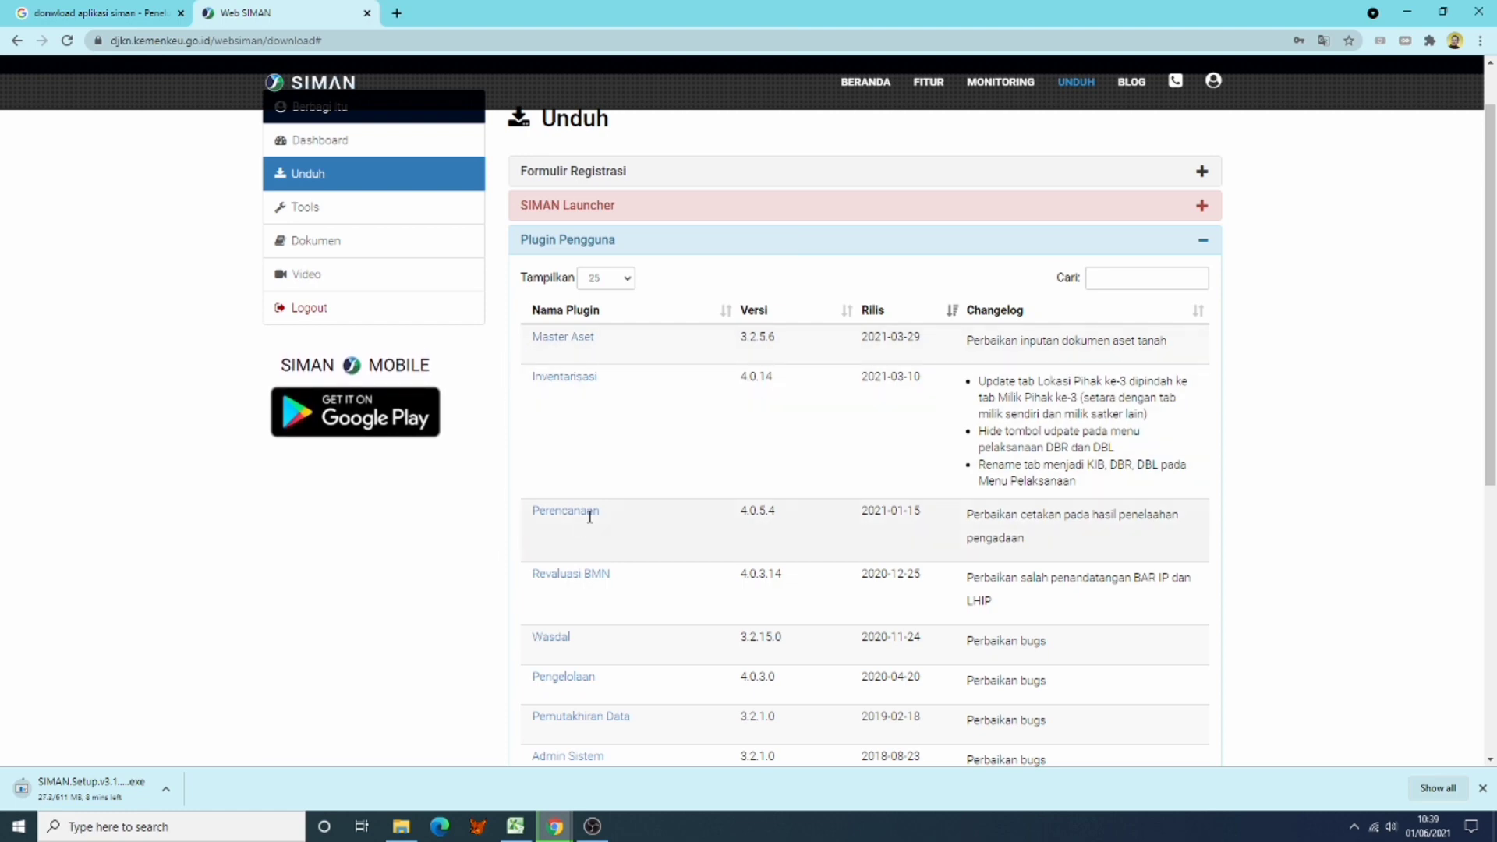
scroll(671, 603, down, 1)
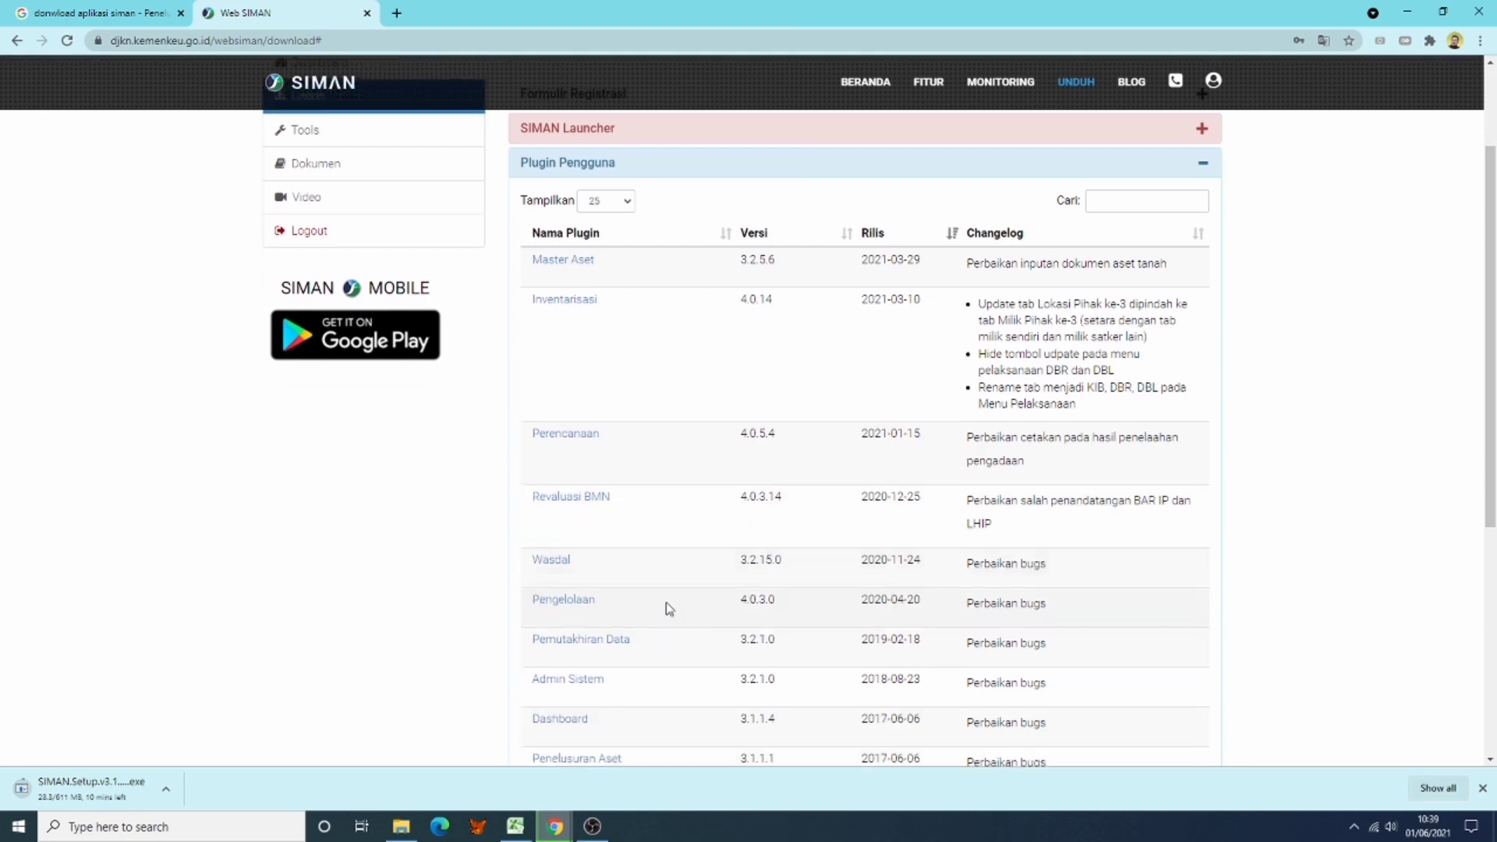
scroll(619, 633, down, 1)
scroll(651, 594, up, 1)
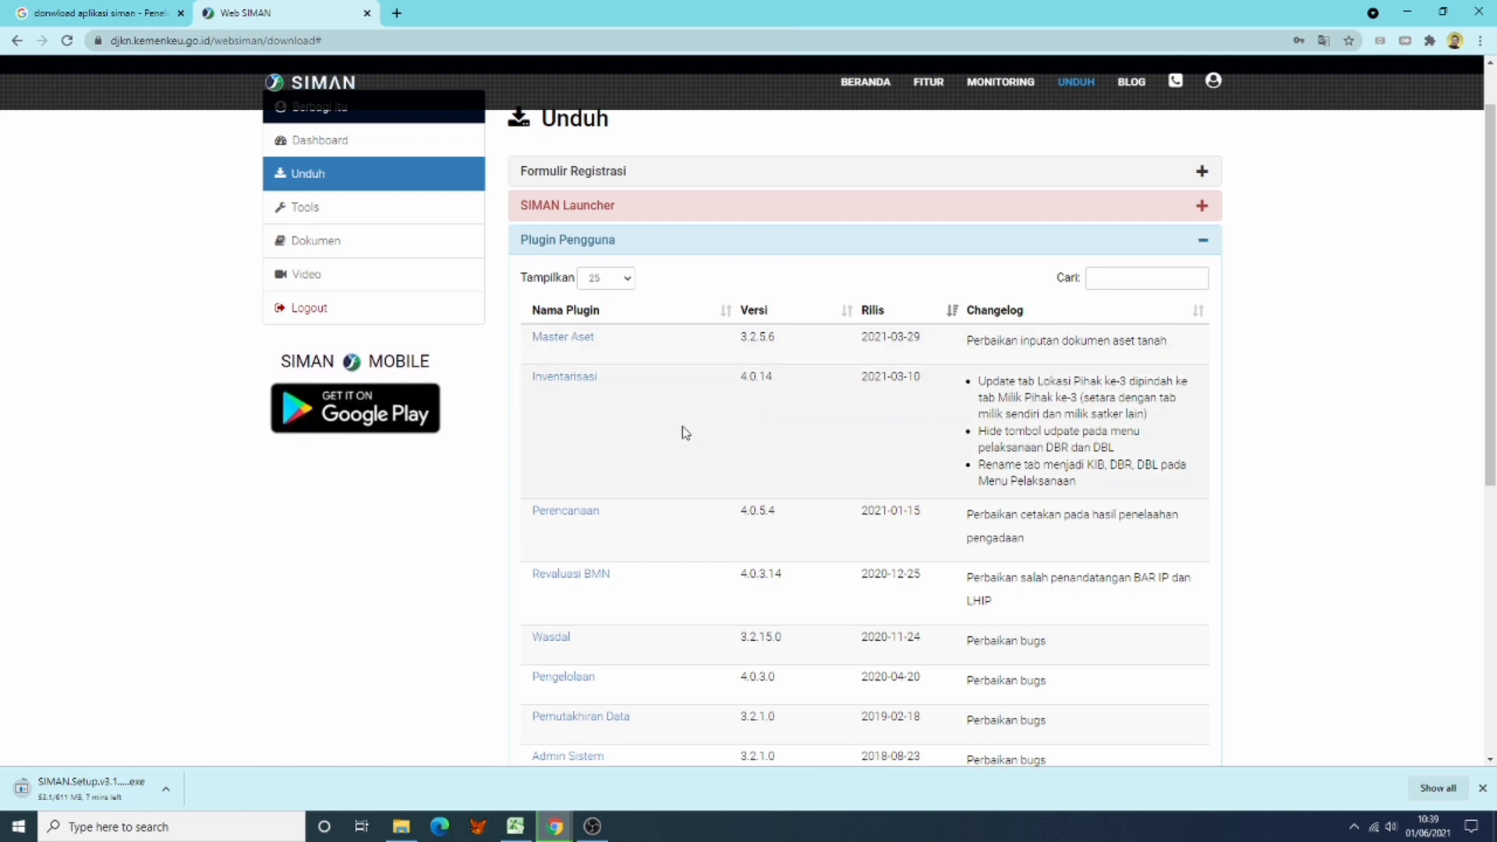
scroll(717, 486, down, 1)
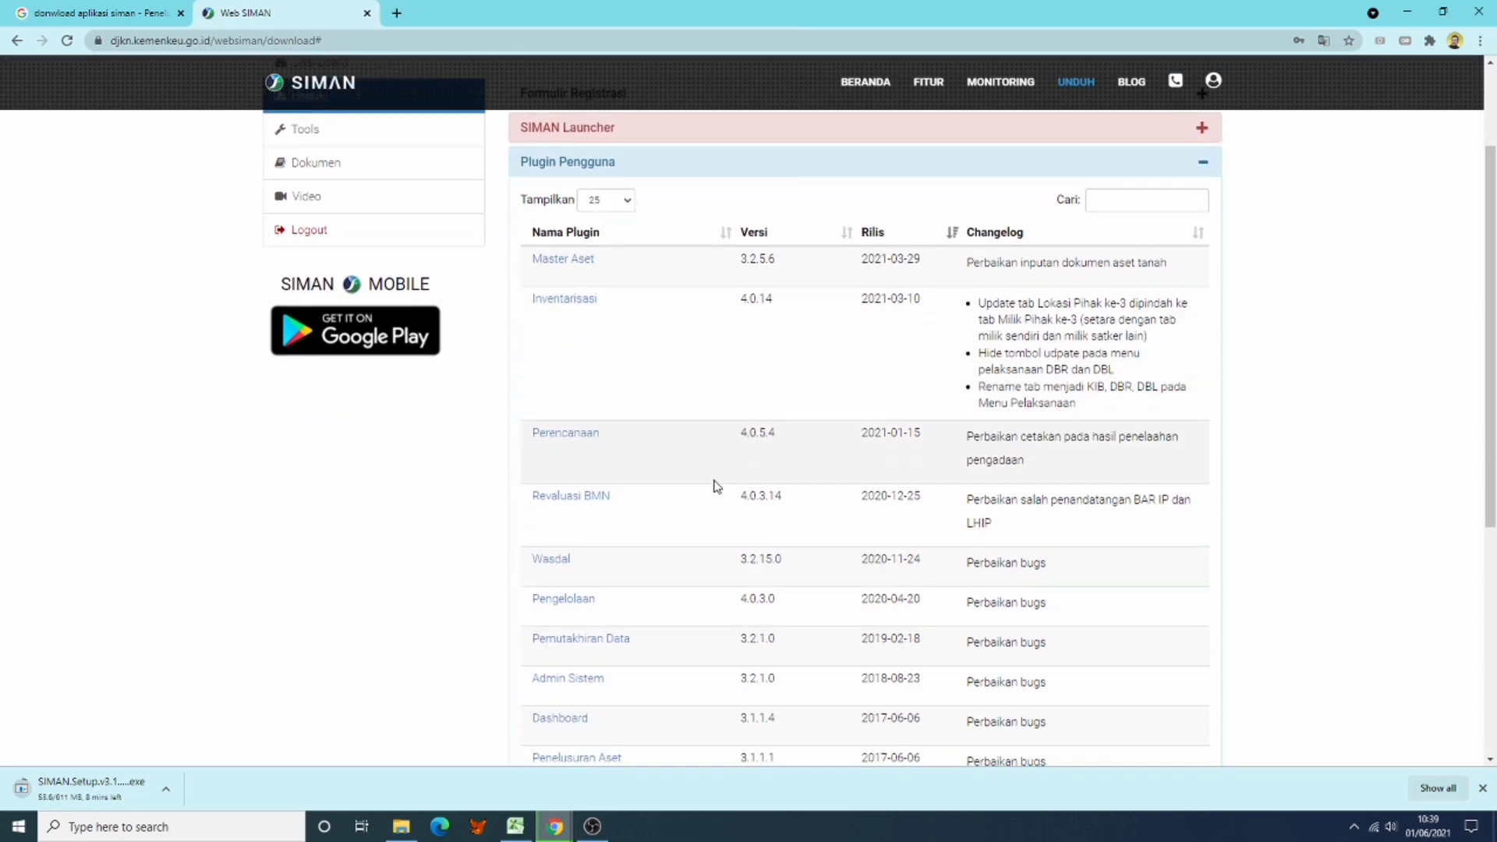
scroll(716, 486, down, 1)
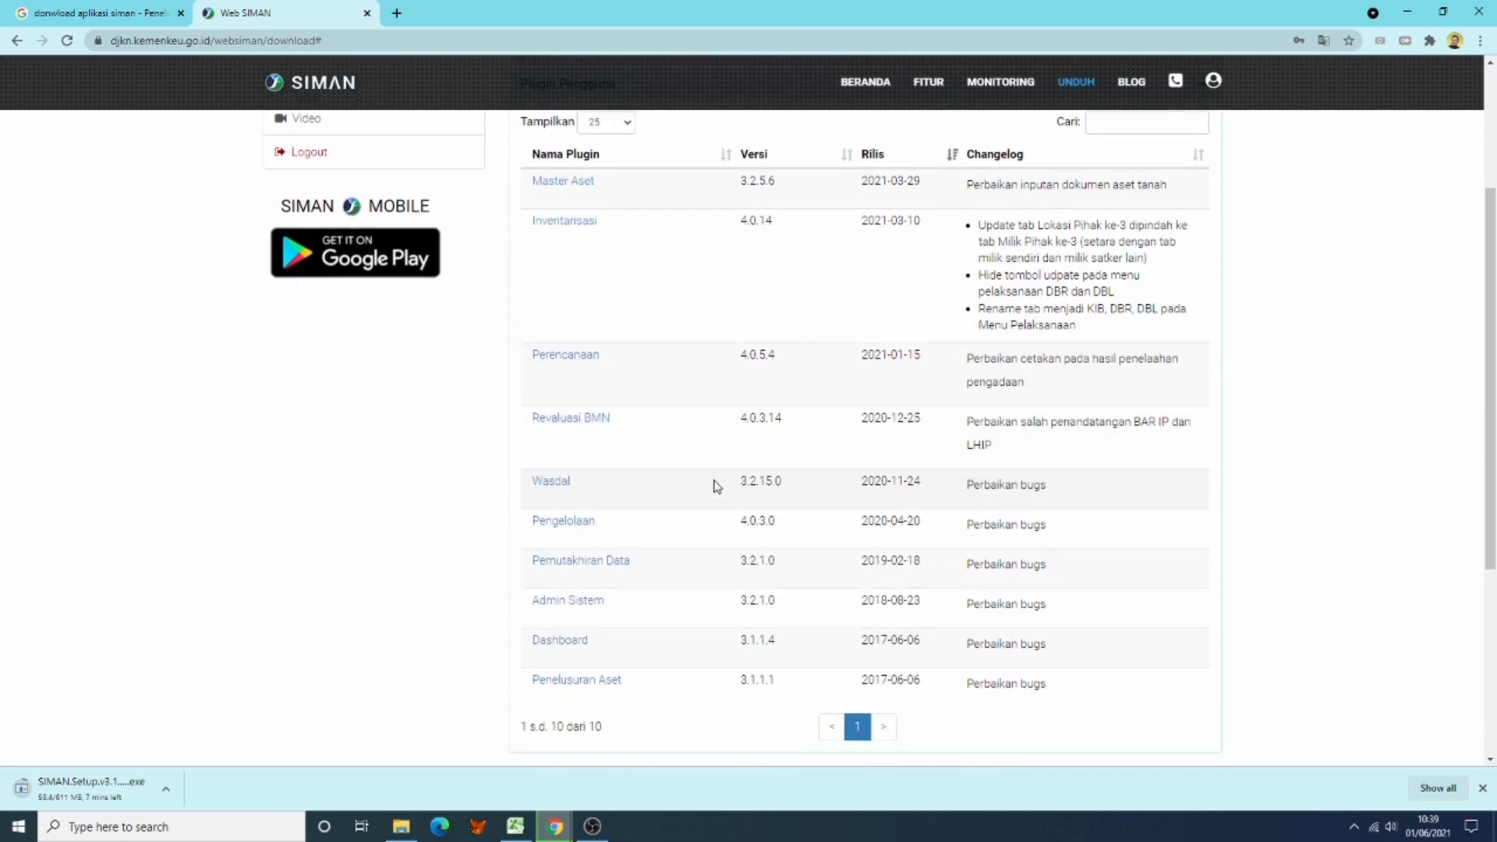
scroll(716, 486, down, 1)
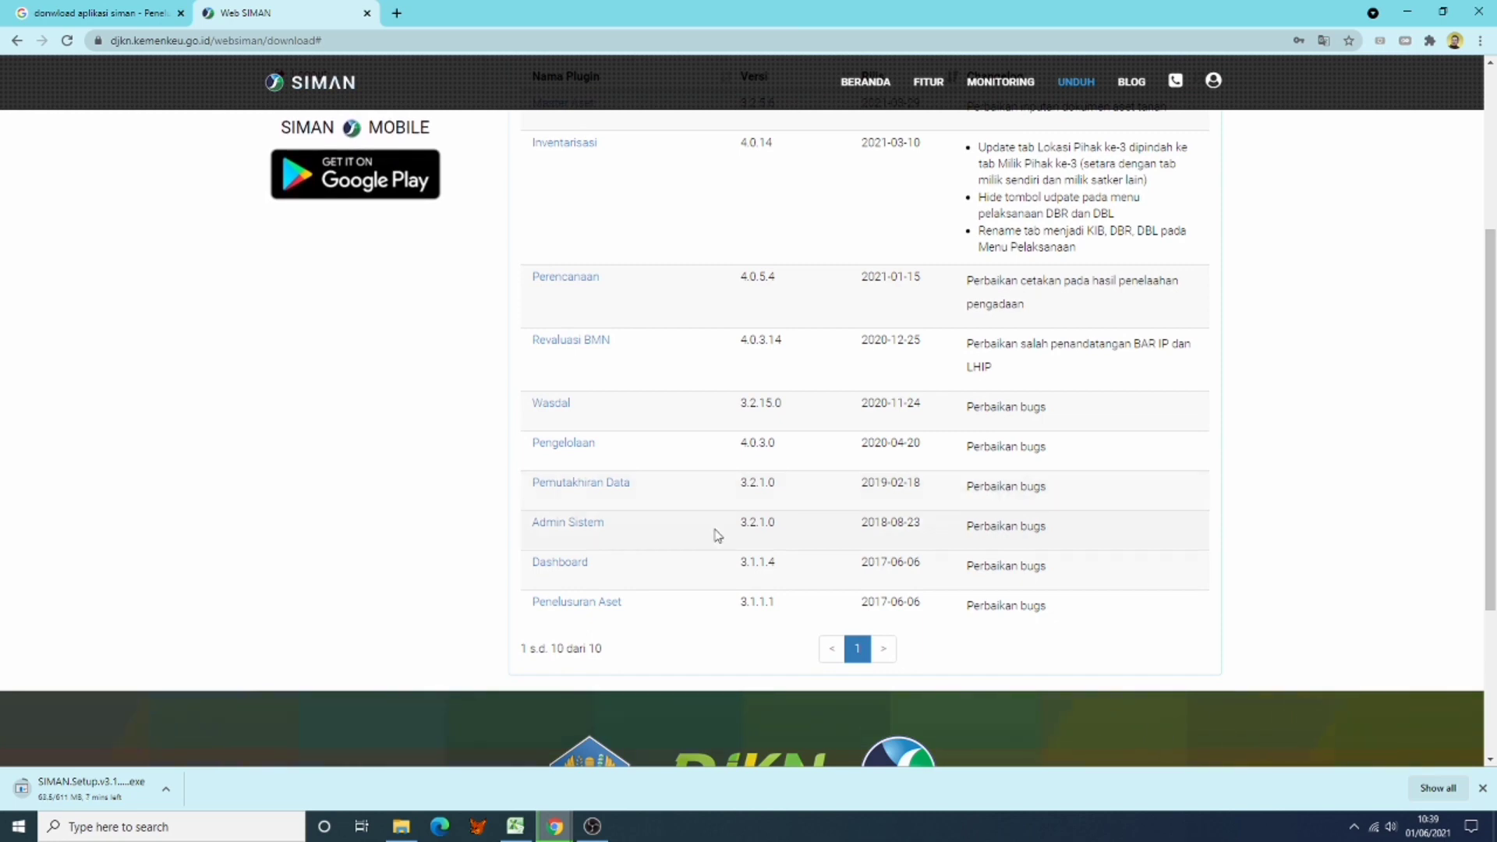
scroll(714, 530, up, 4)
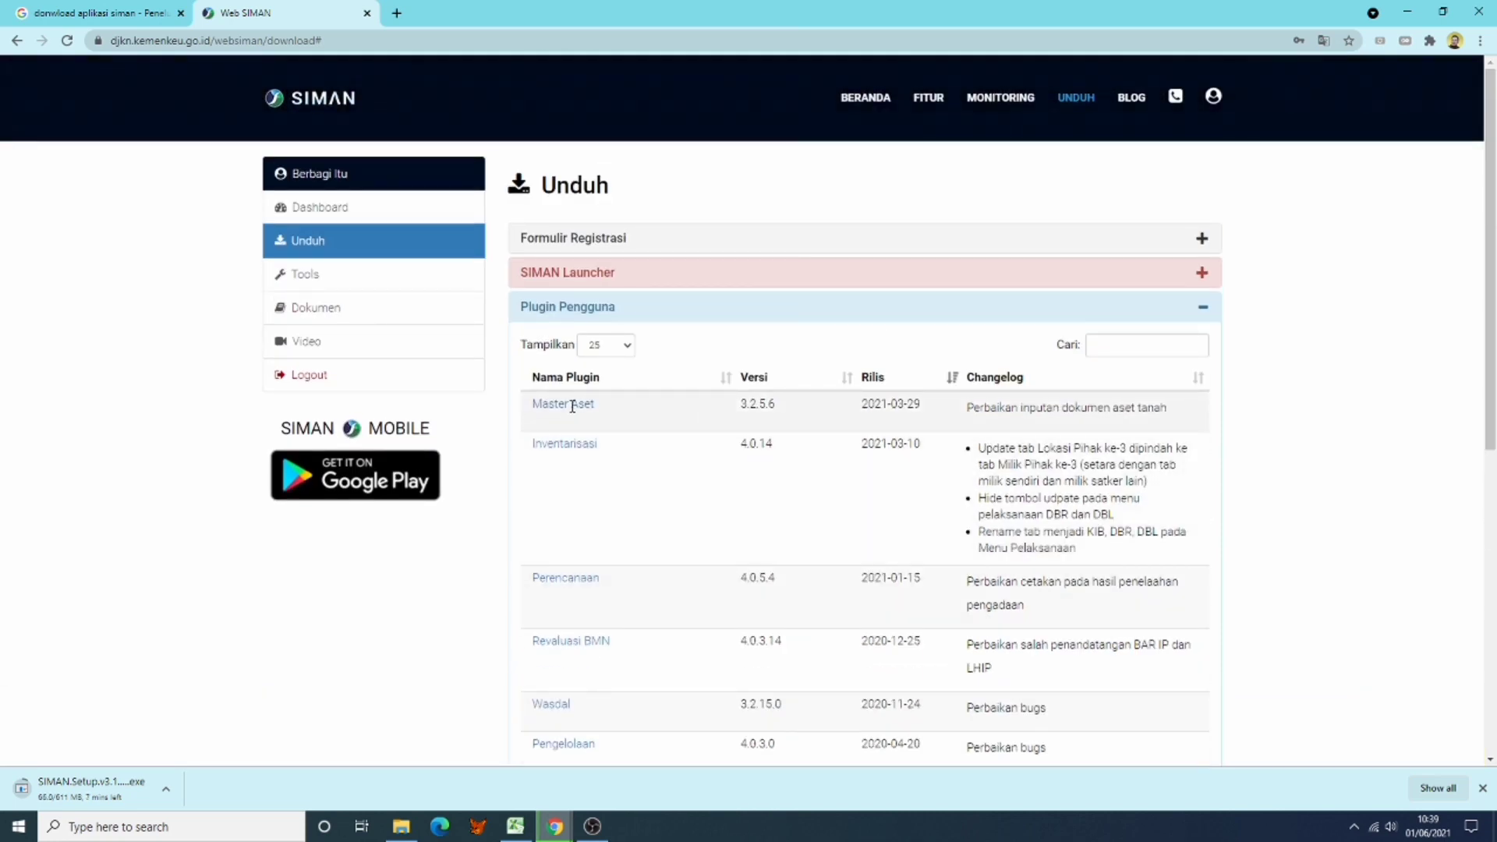
click(573, 404)
click(887, 505)
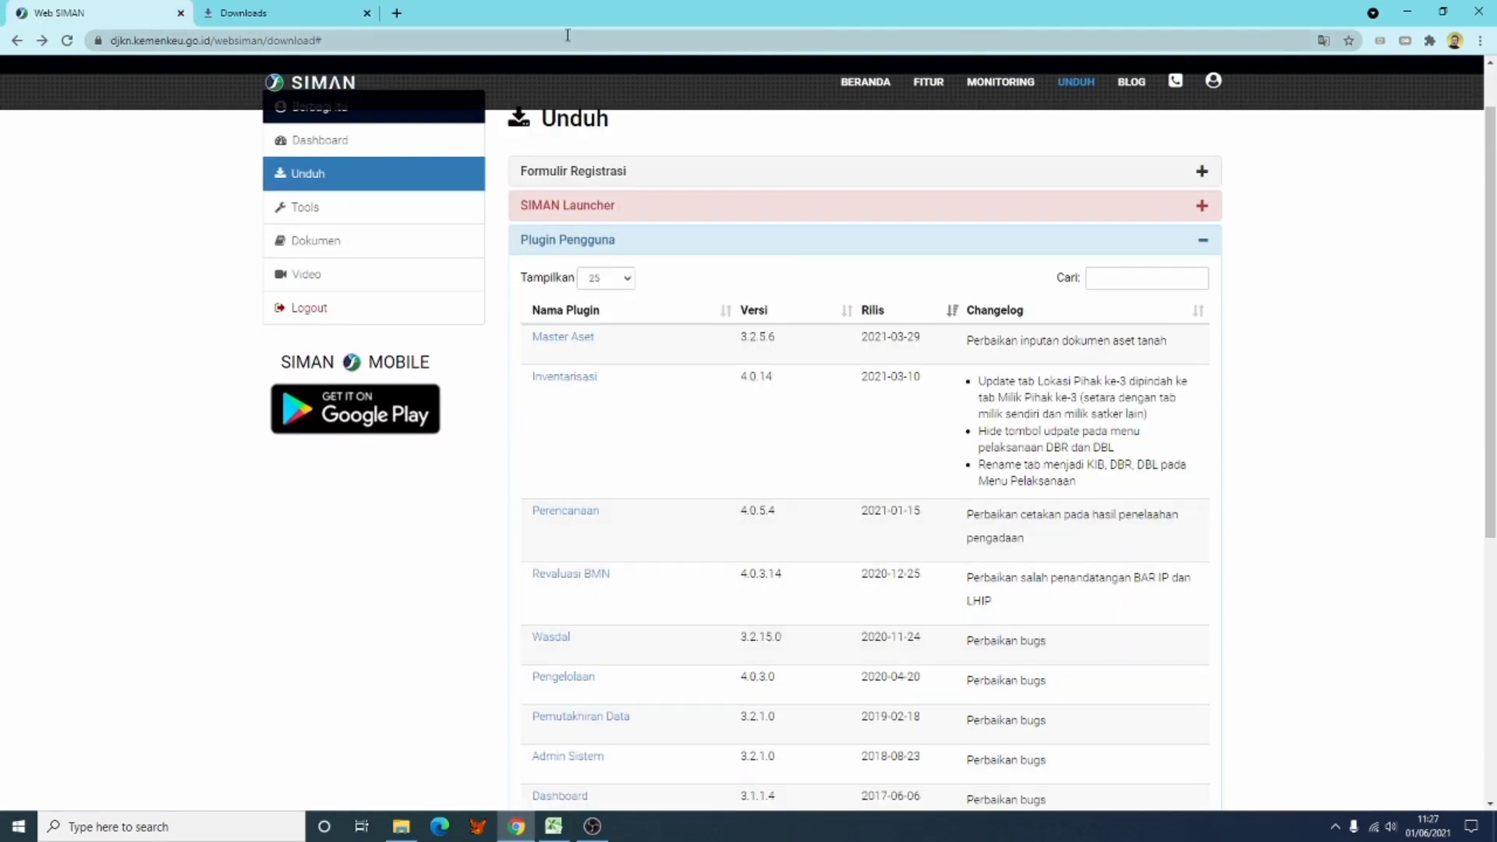
Step: From Chrome's downloads list, show wasdal-pengguna-v3.2.15.0 (1).wasp in its folder
click(302, 20)
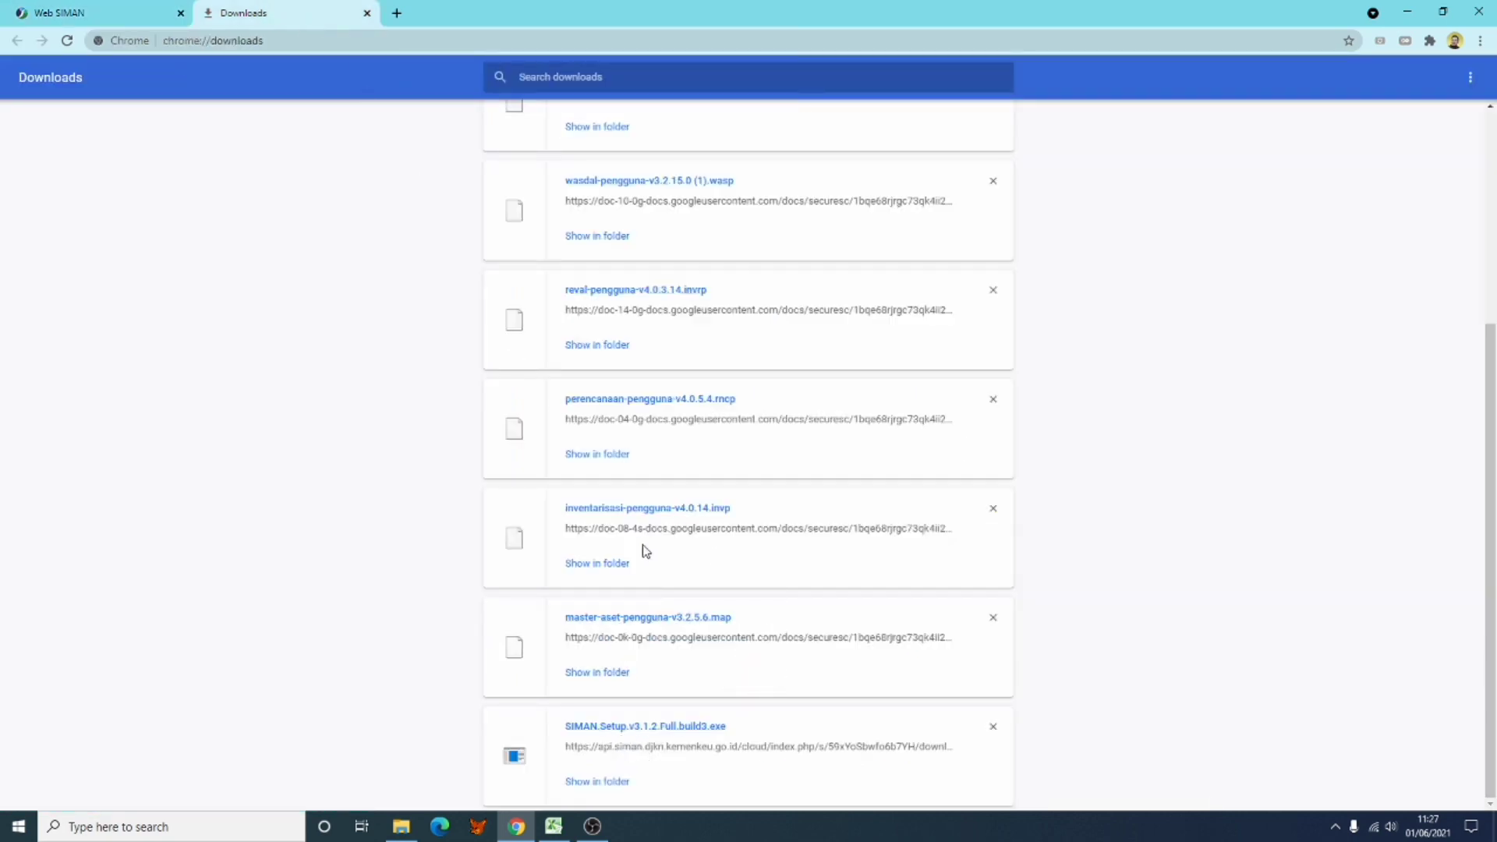
click(95, 21)
click(231, 15)
right_click(608, 245)
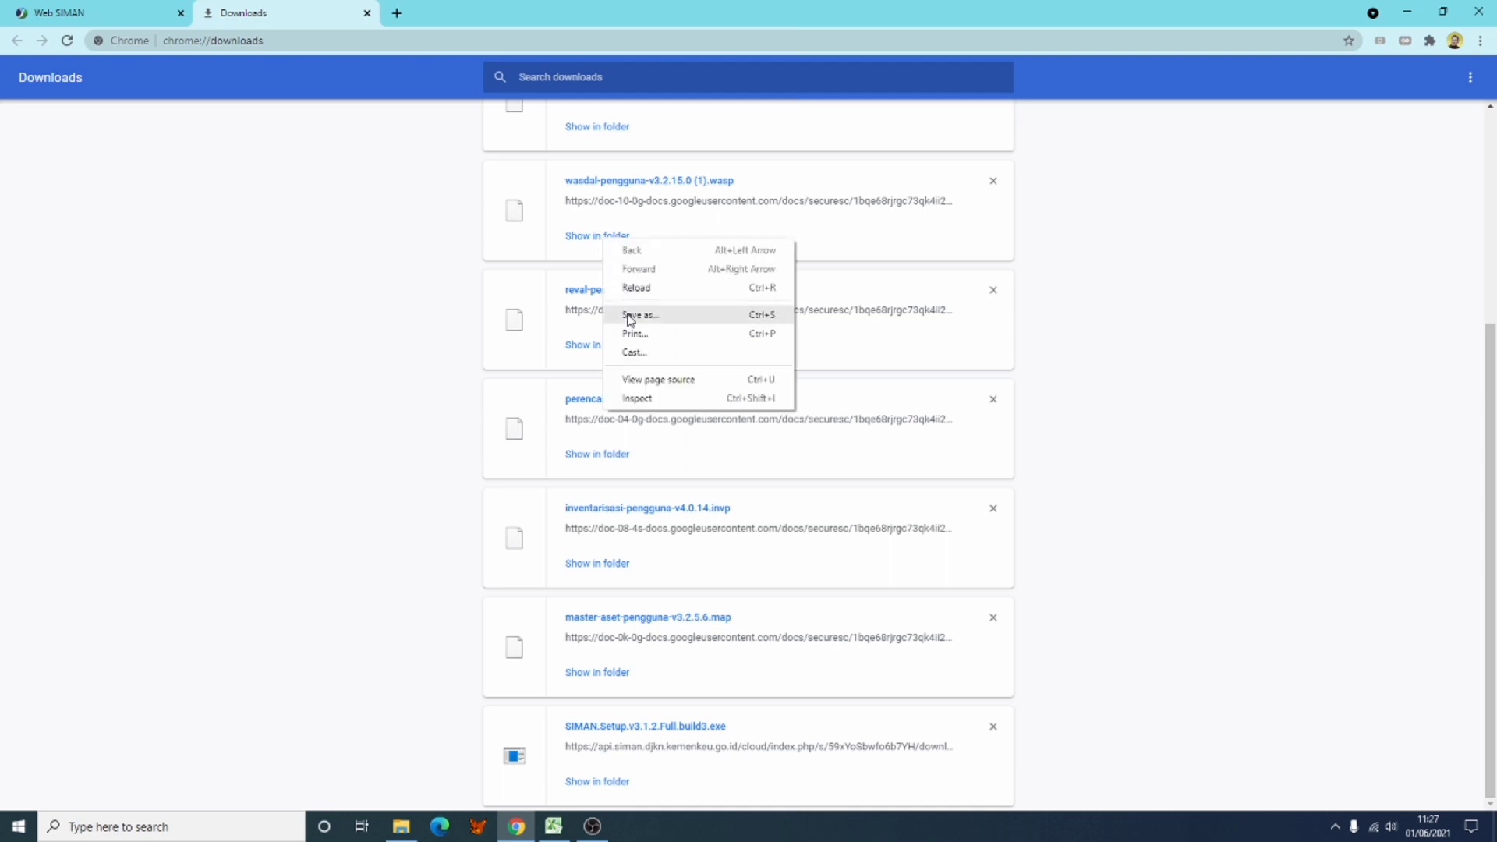
click(1338, 335)
click(613, 236)
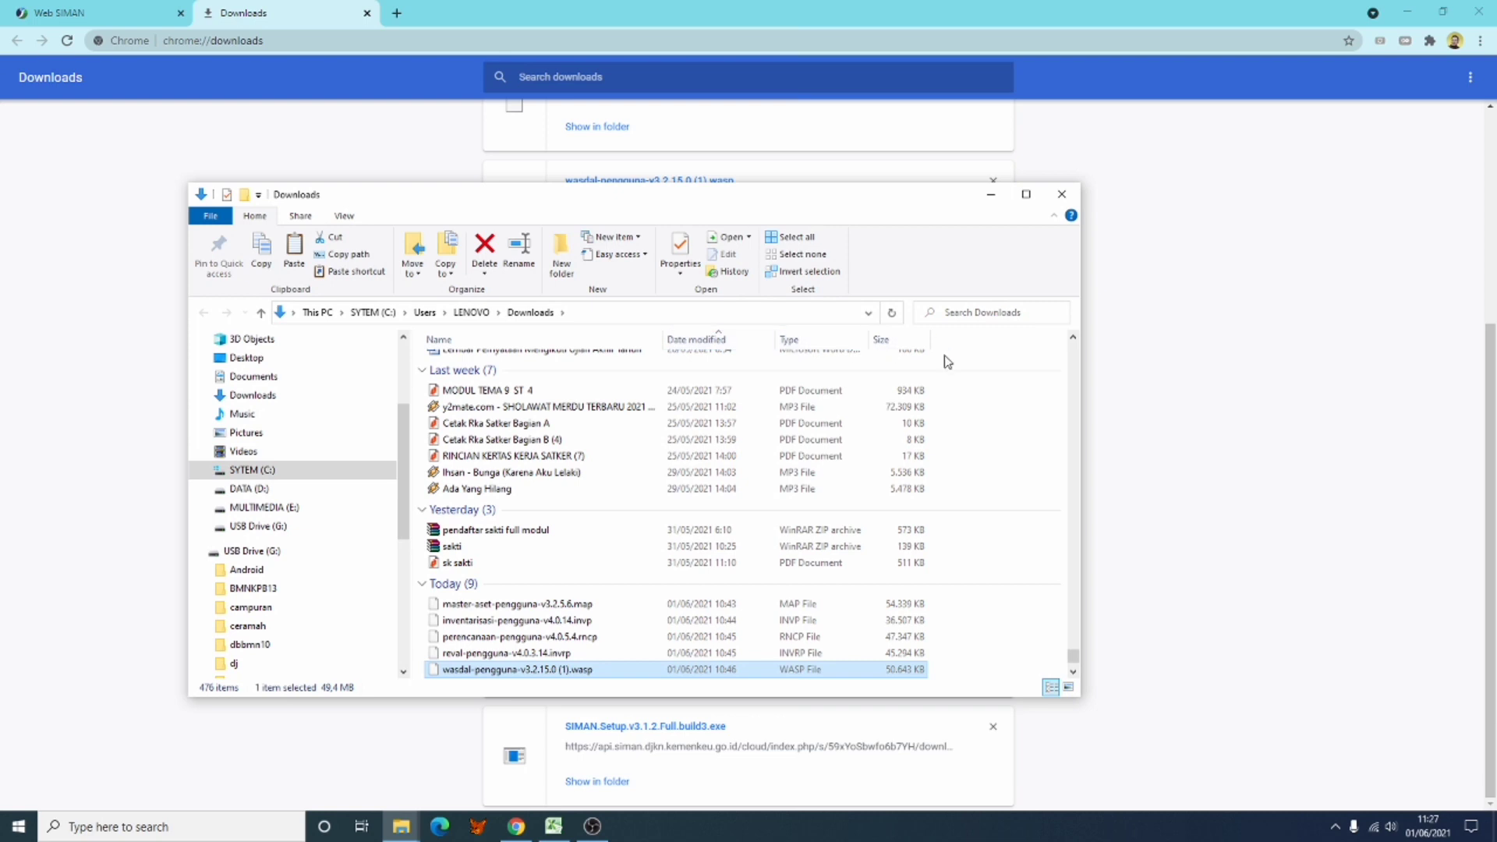
Step: Filter Downloads to files modified Today and create a new folder named 'install siman'
click(768, 344)
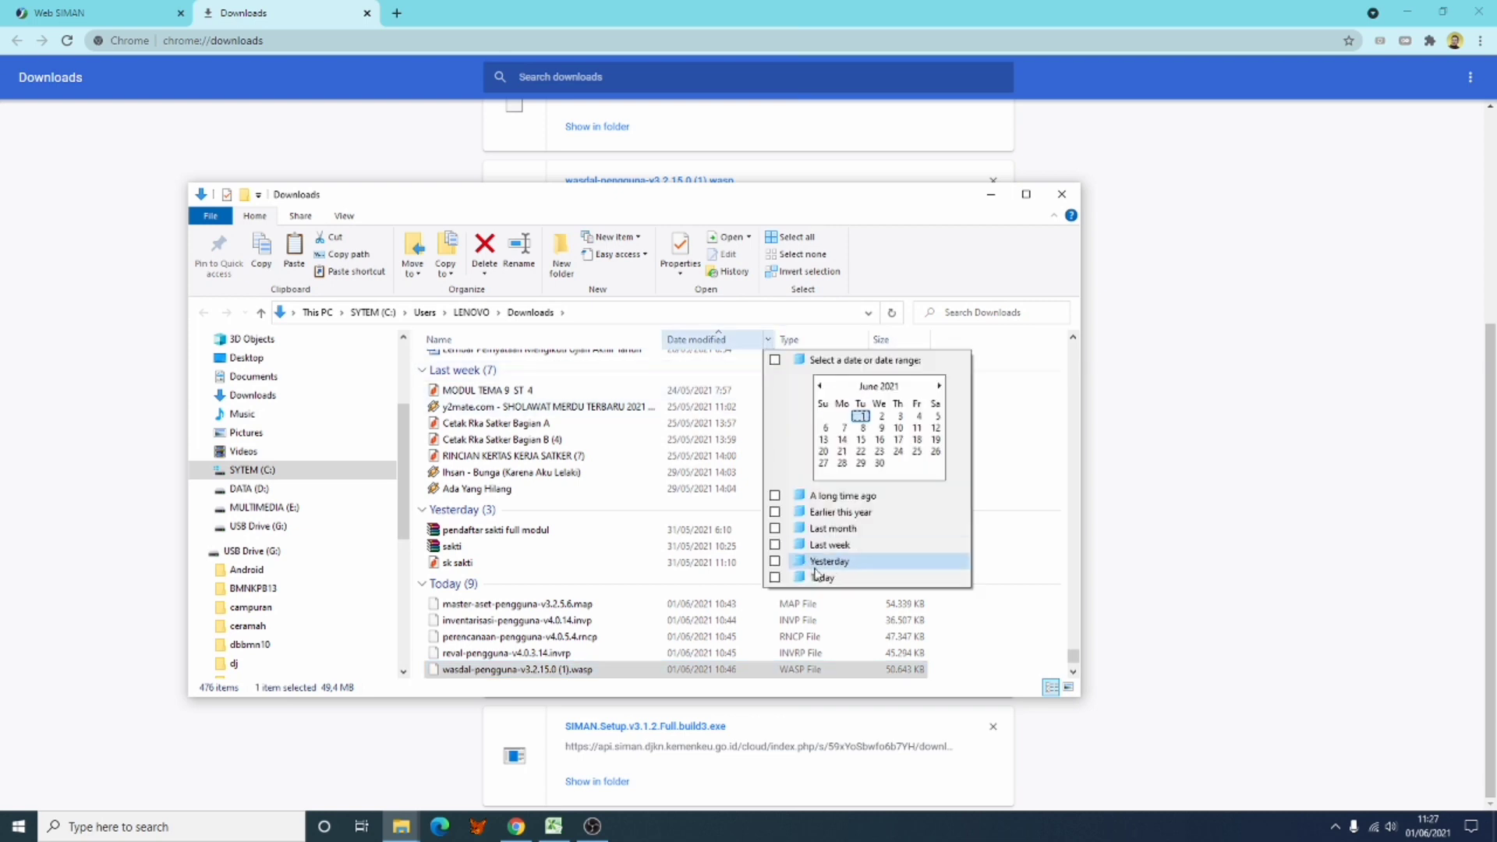
click(818, 579)
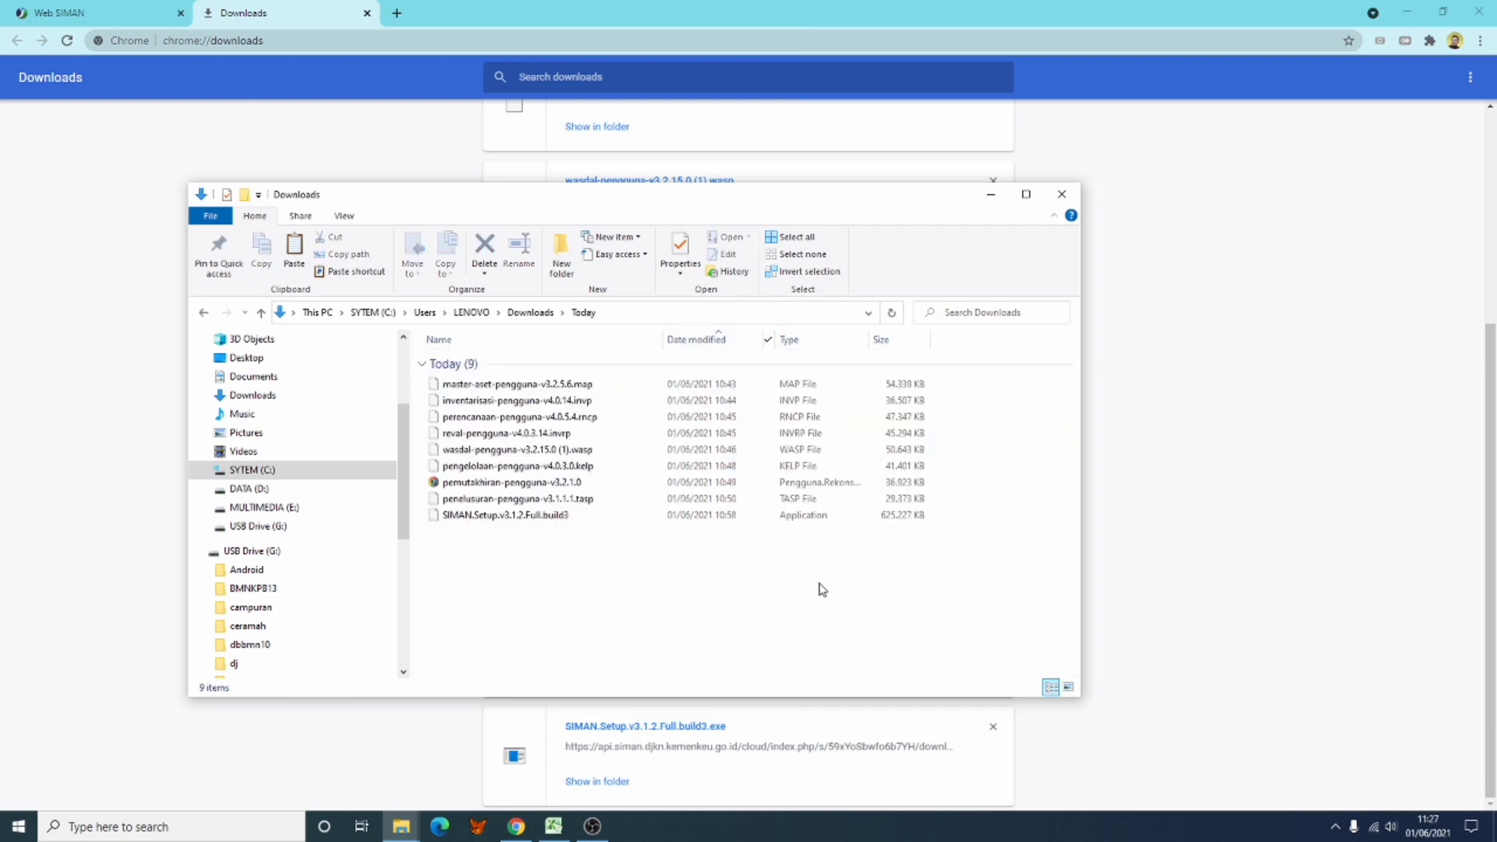
right_click(646, 580)
mouse_move(729, 551)
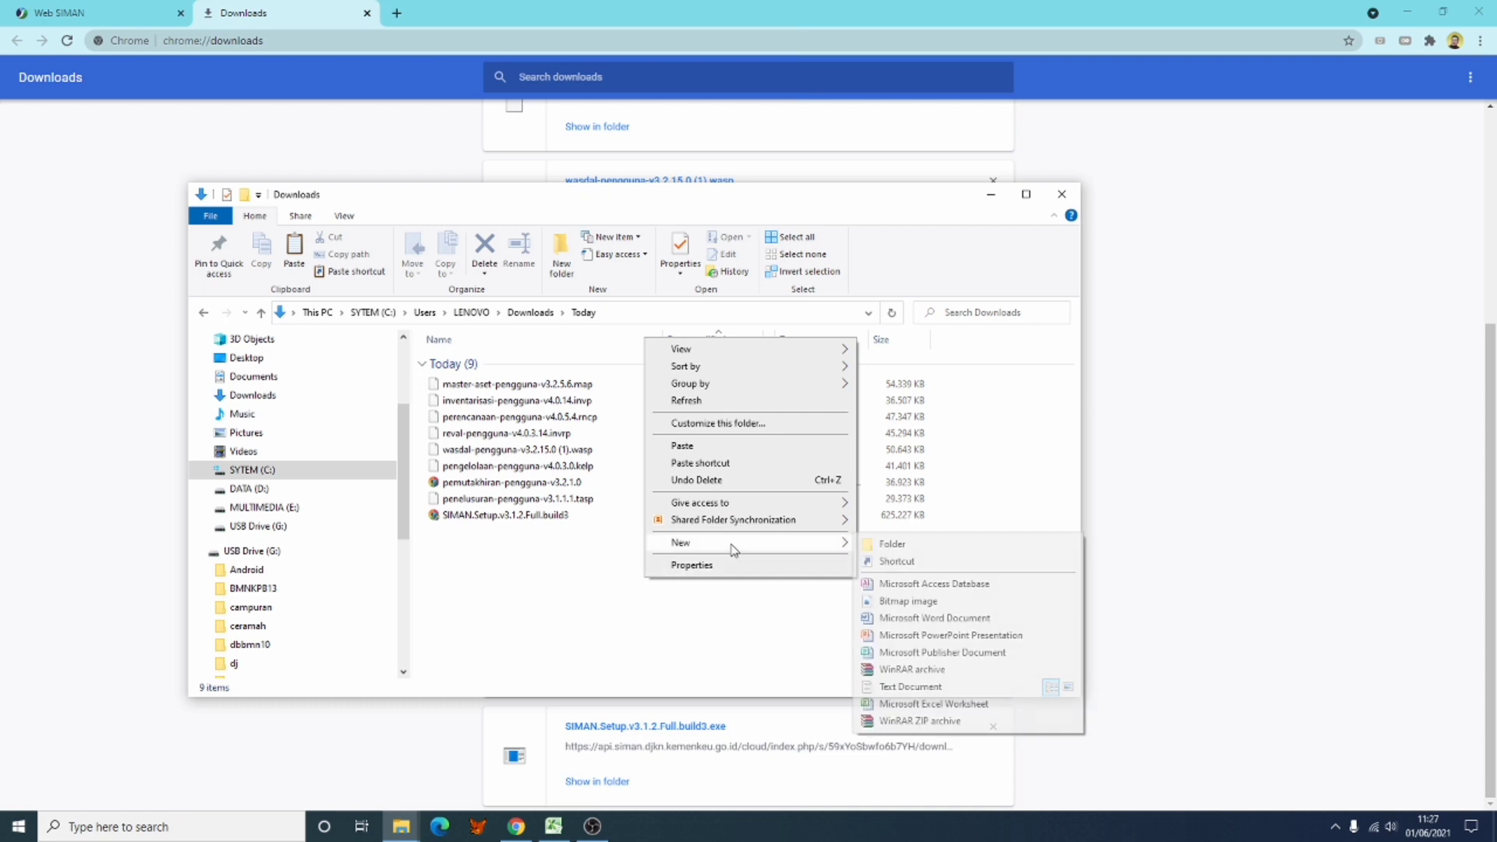
click(908, 544)
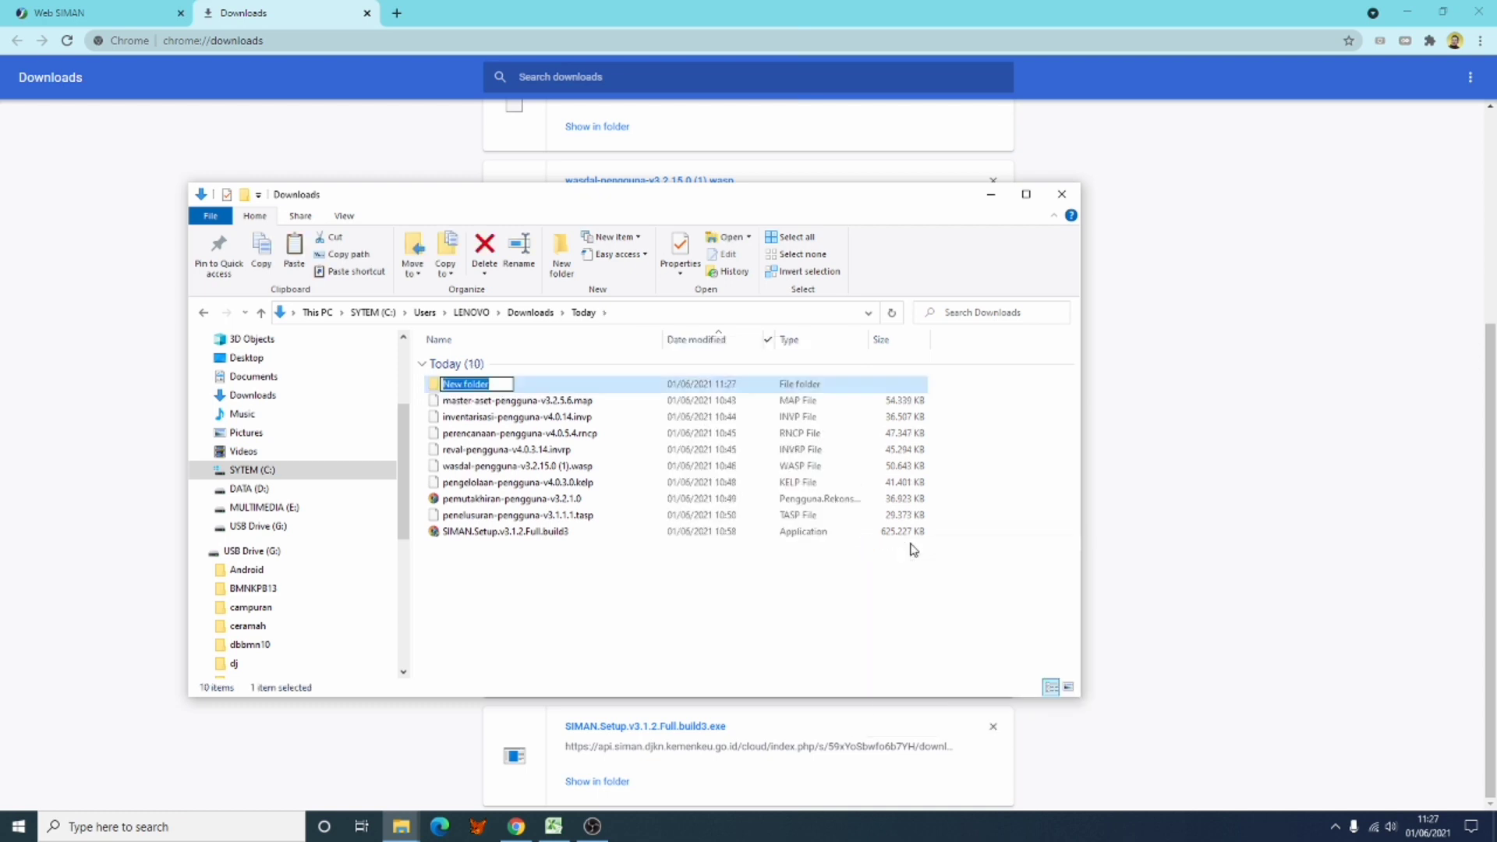
text(install siman)
click(624, 601)
Step: Move all nine SIMAN downloads into the install siman folder
click(531, 403)
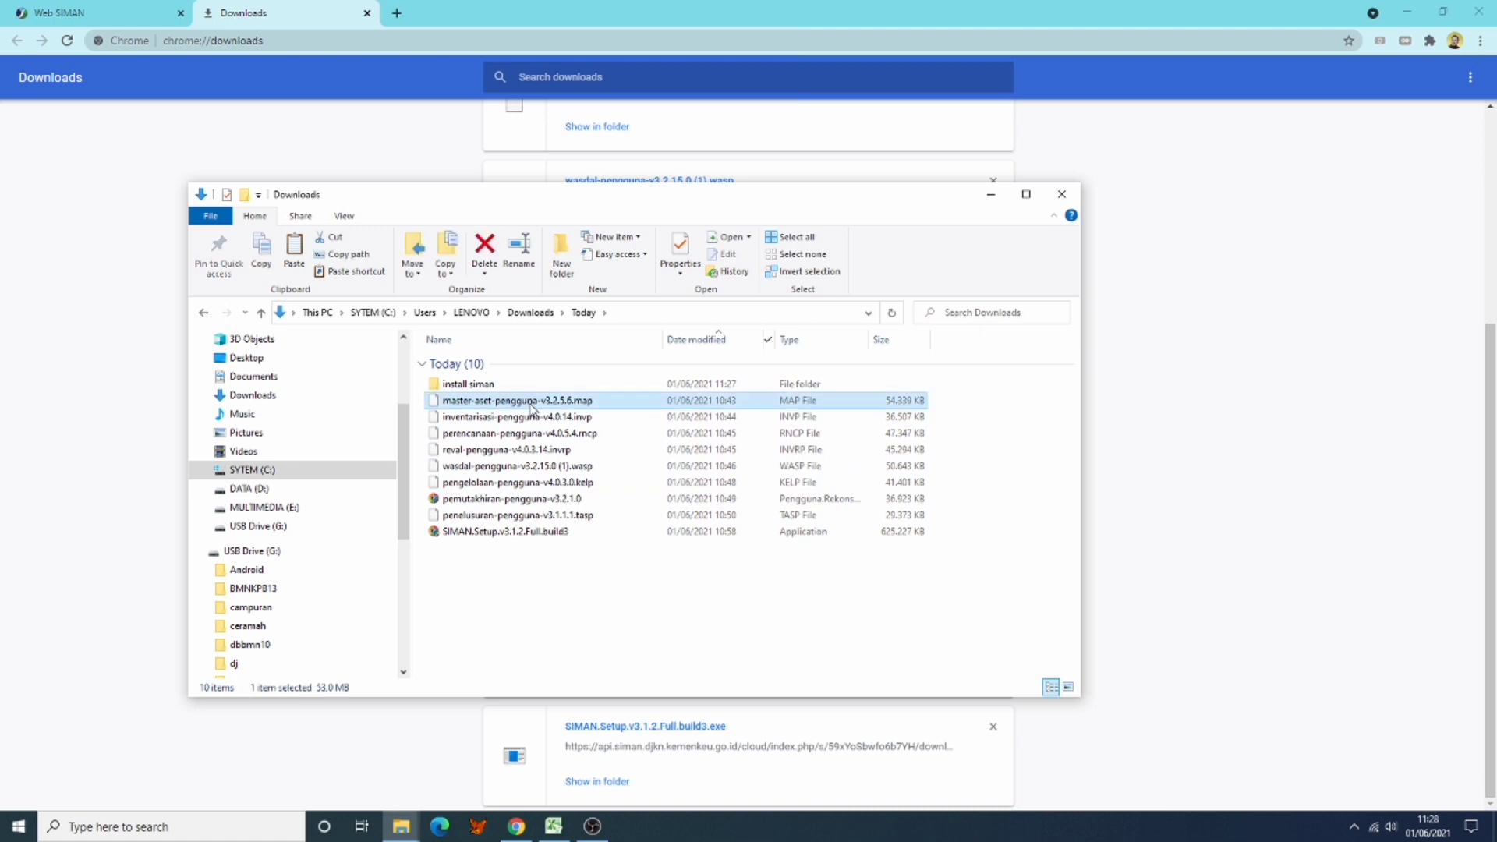
shift+click(520, 533)
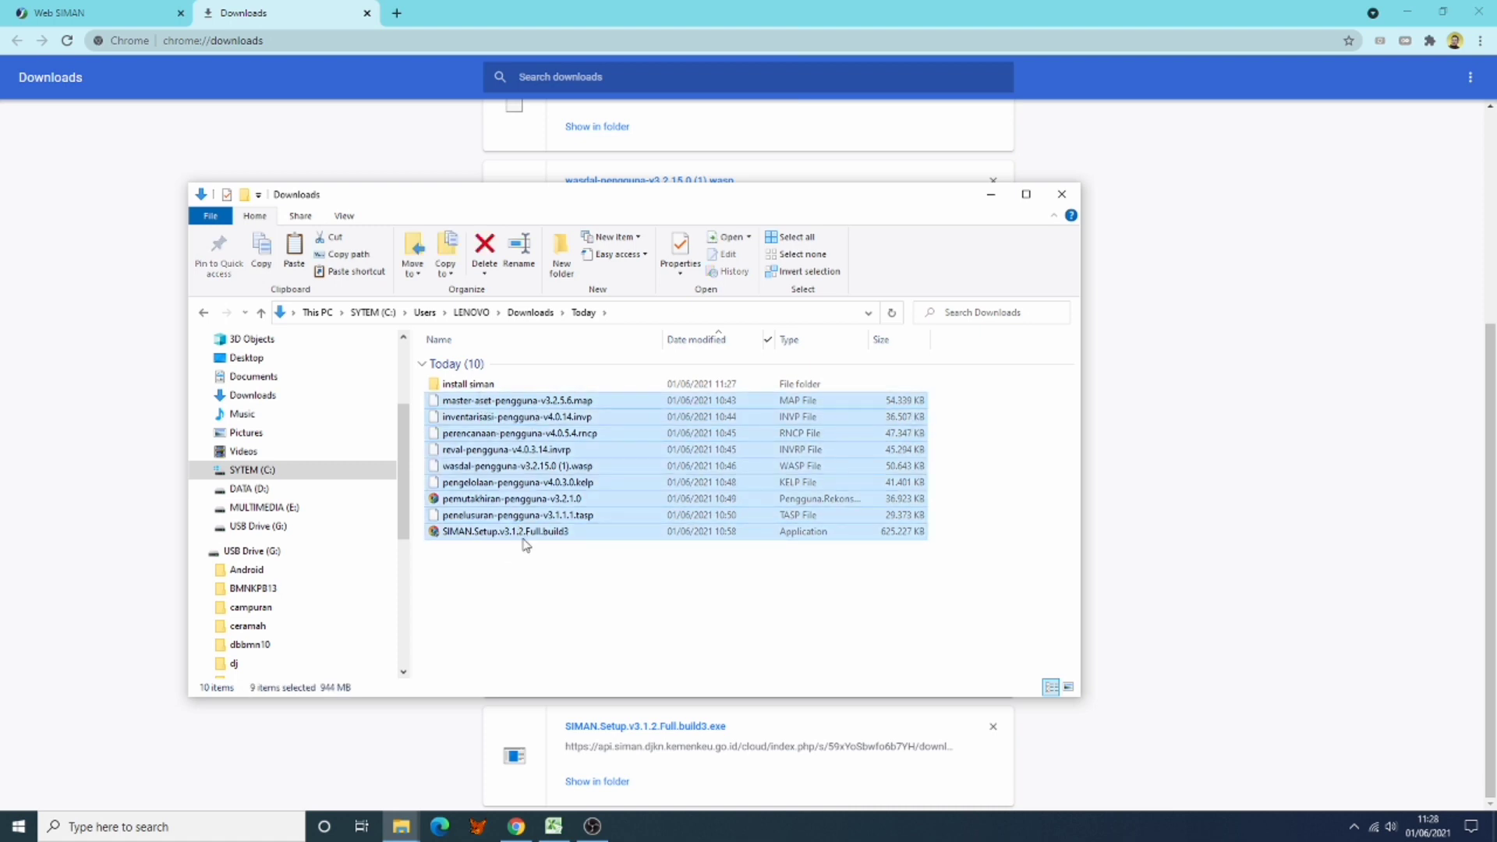
drag(484, 409, 483, 386)
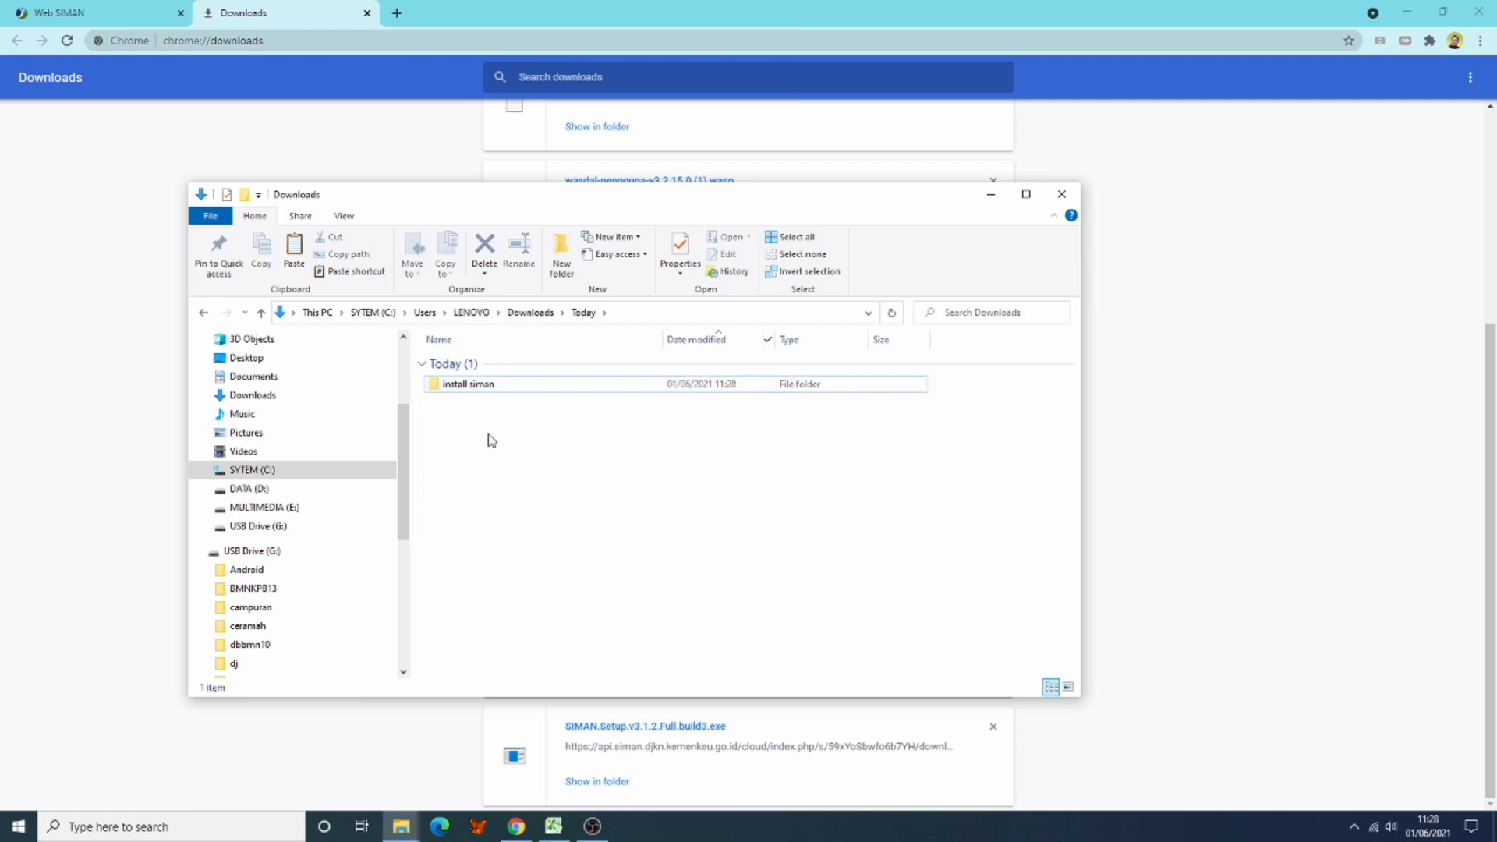
Step: Copy the install siman folder from Downloads and paste it onto USB Drive (G:)
right_click(498, 455)
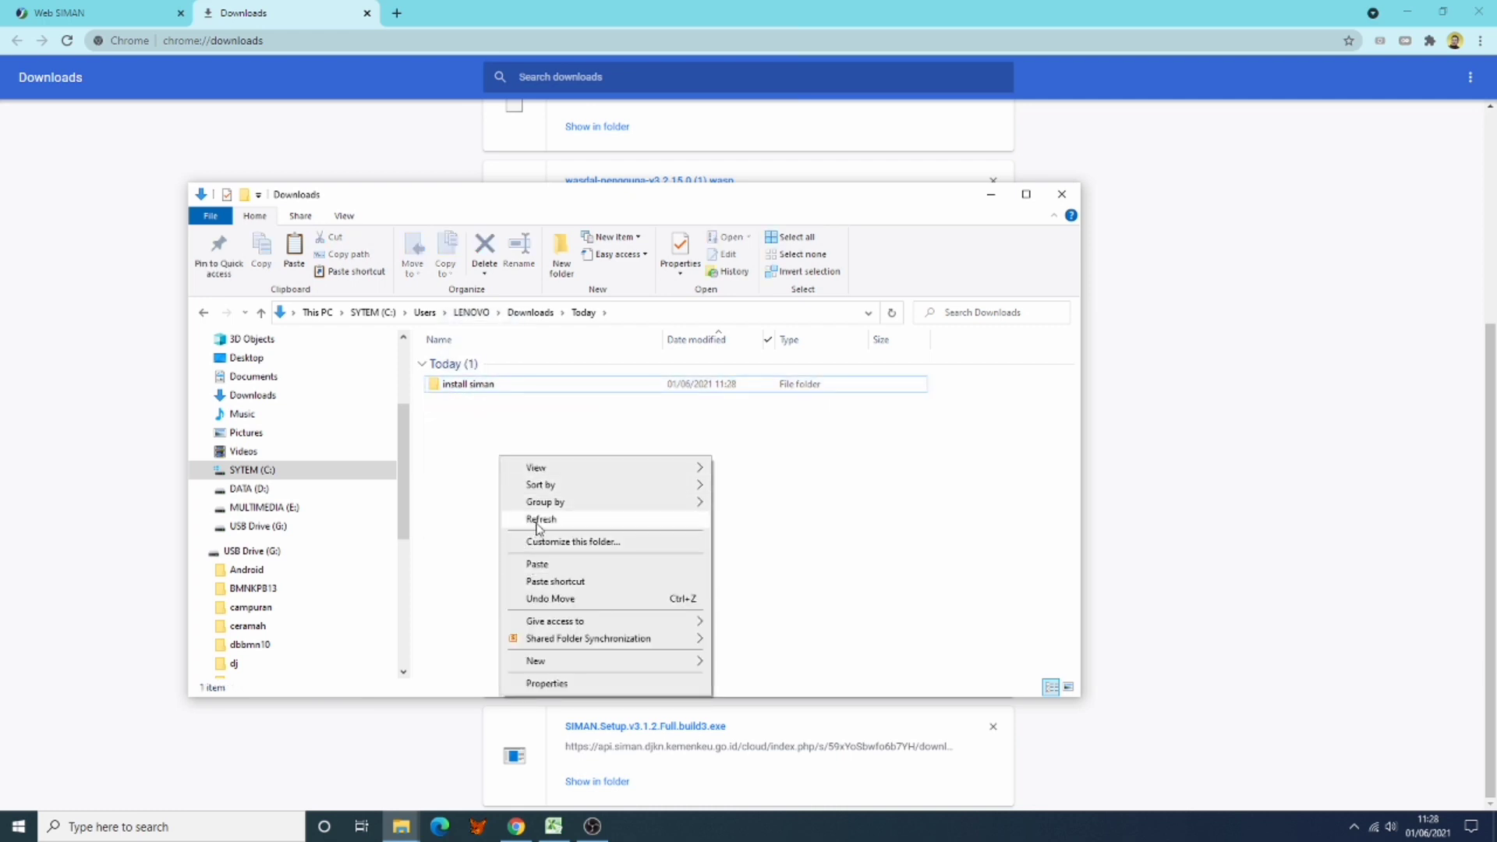
click(538, 519)
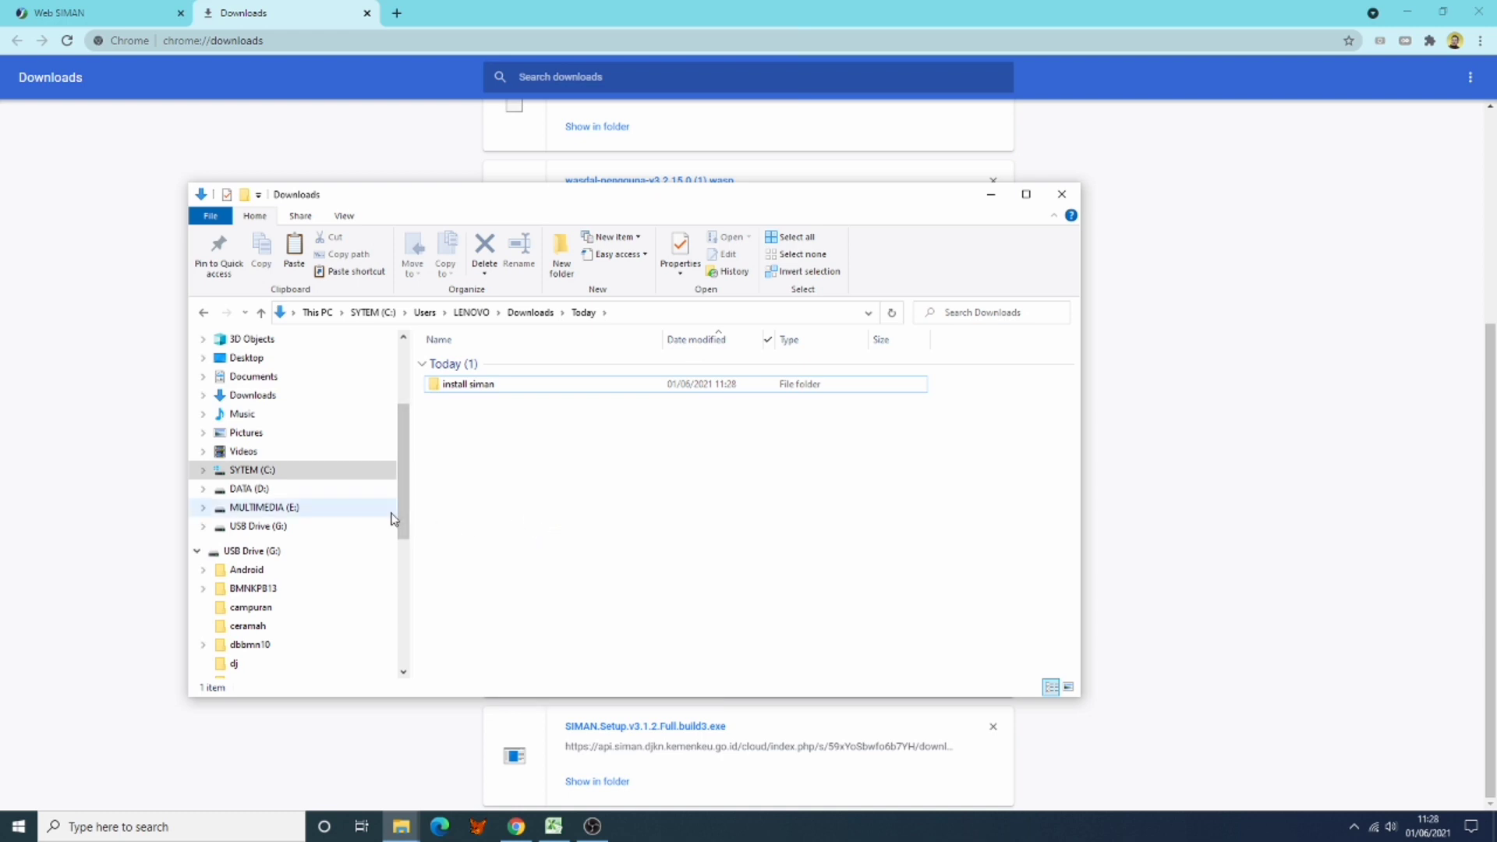
right_click(460, 384)
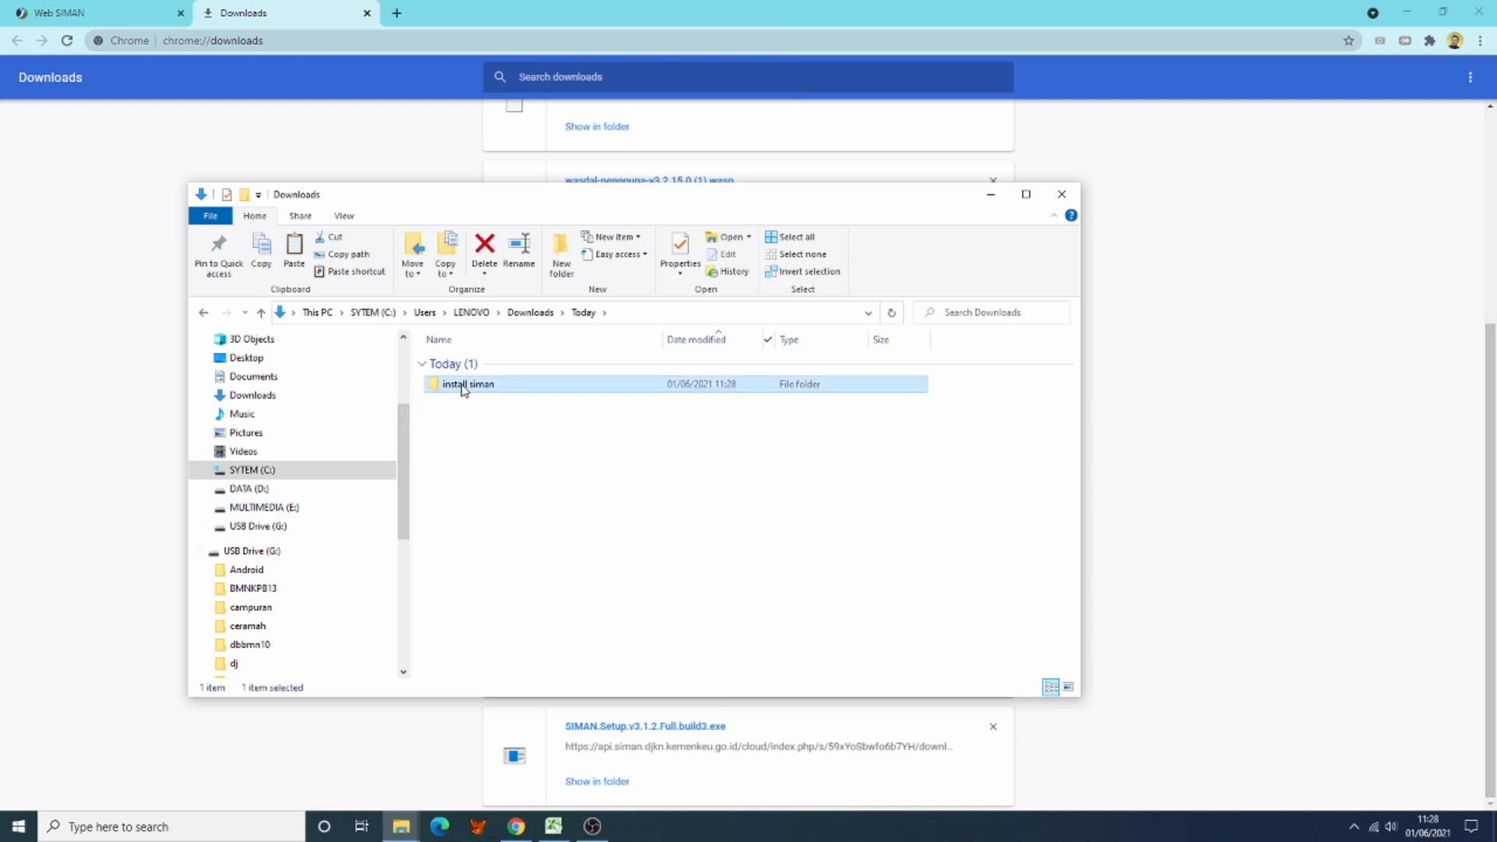
click(246, 617)
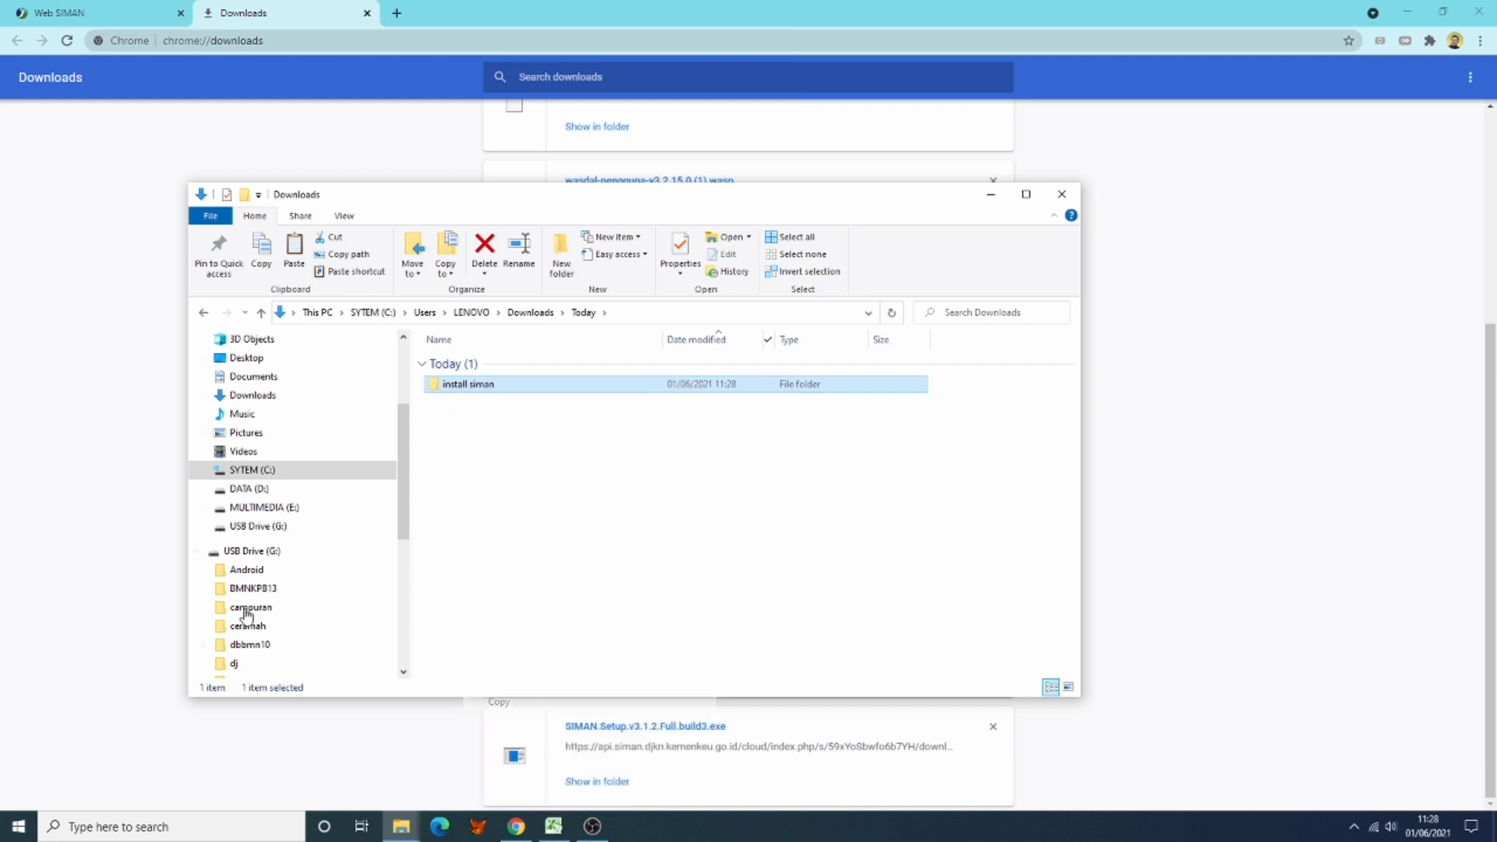
click(248, 552)
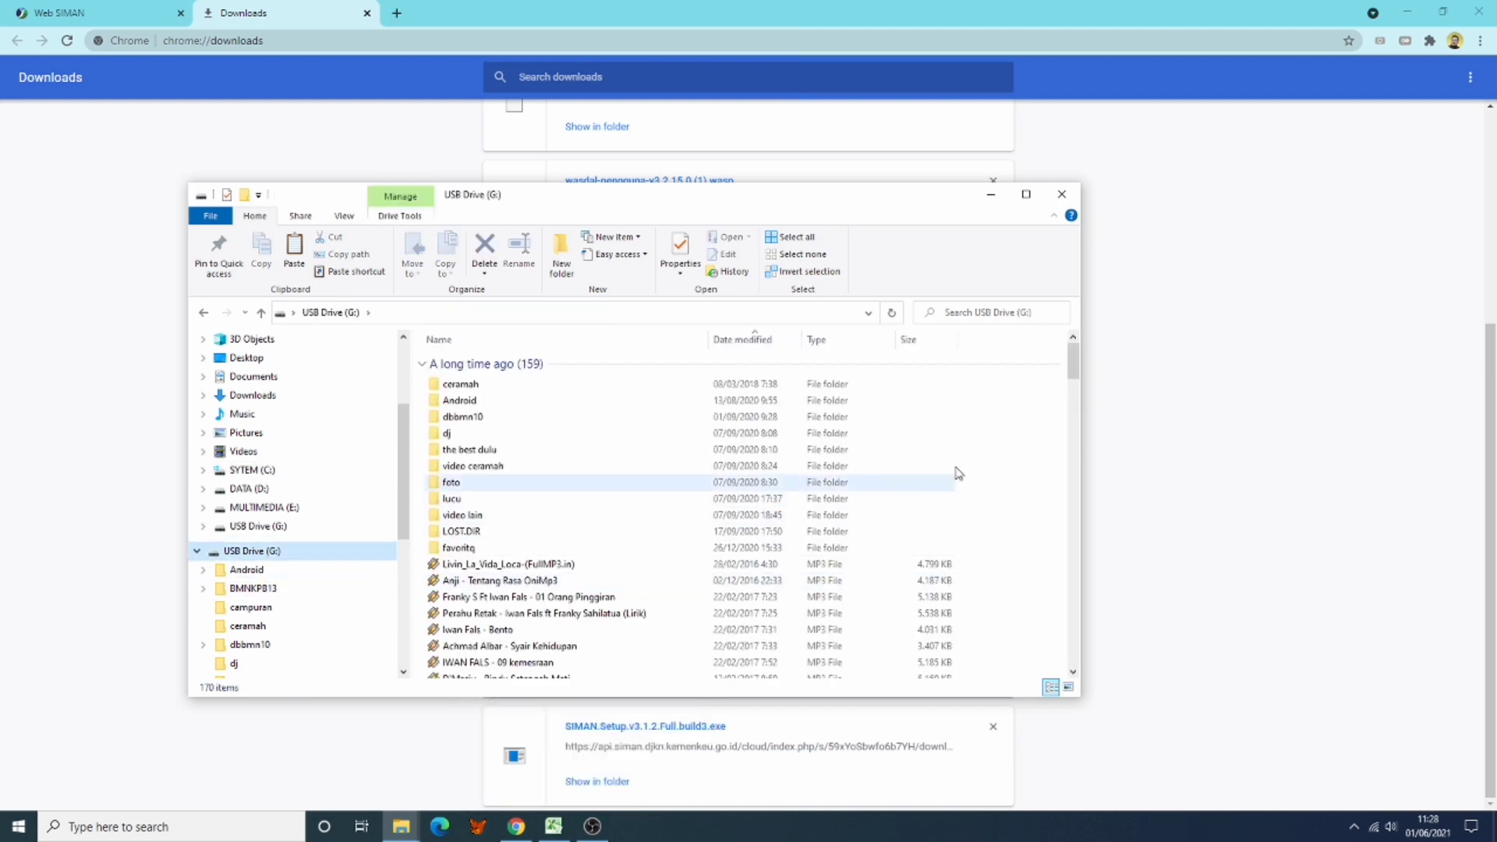
right_click(961, 419)
click(997, 524)
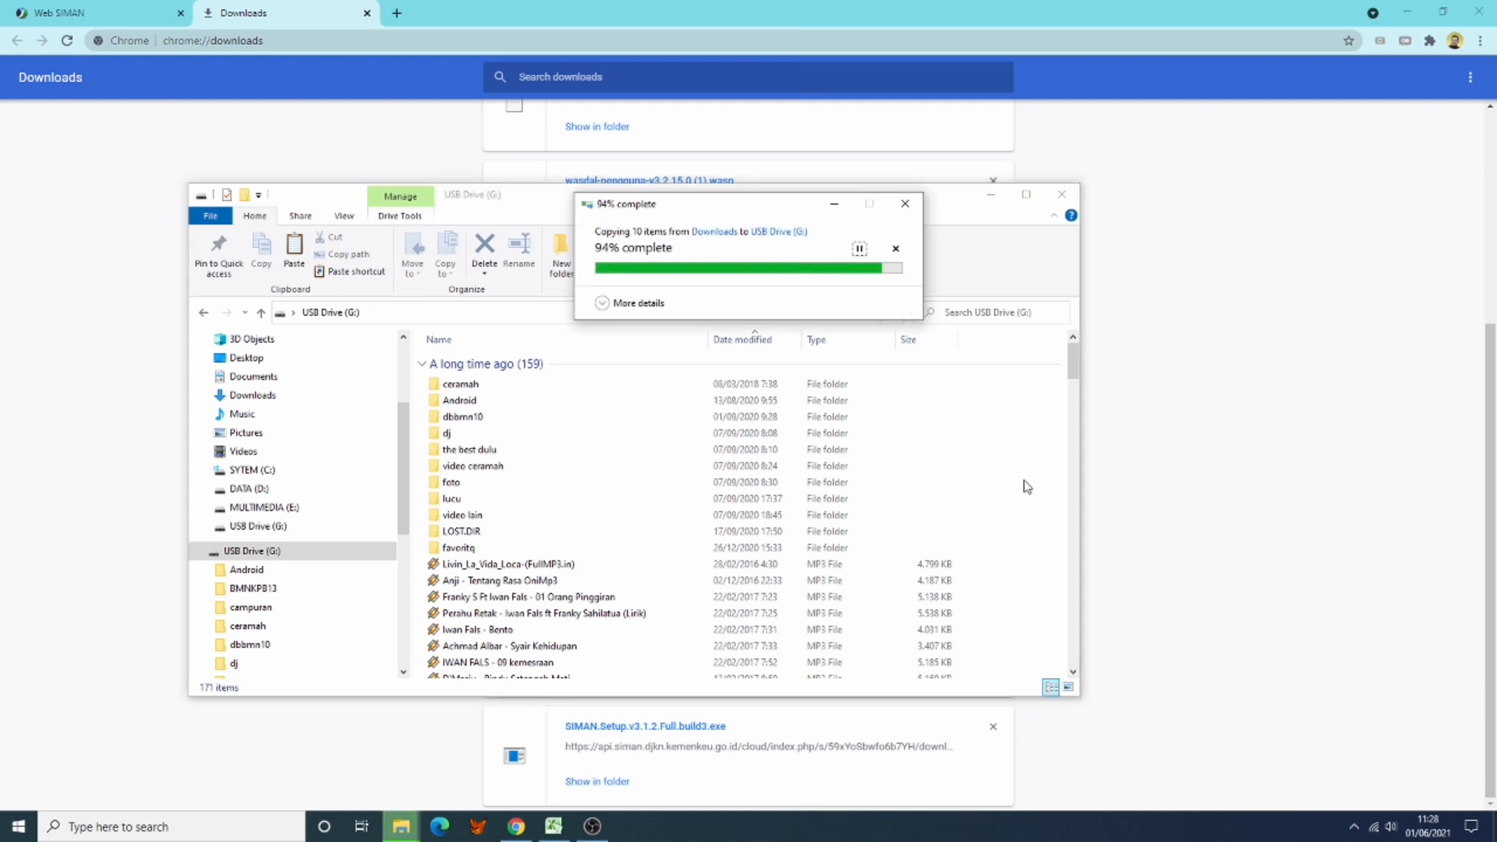
click(47, 21)
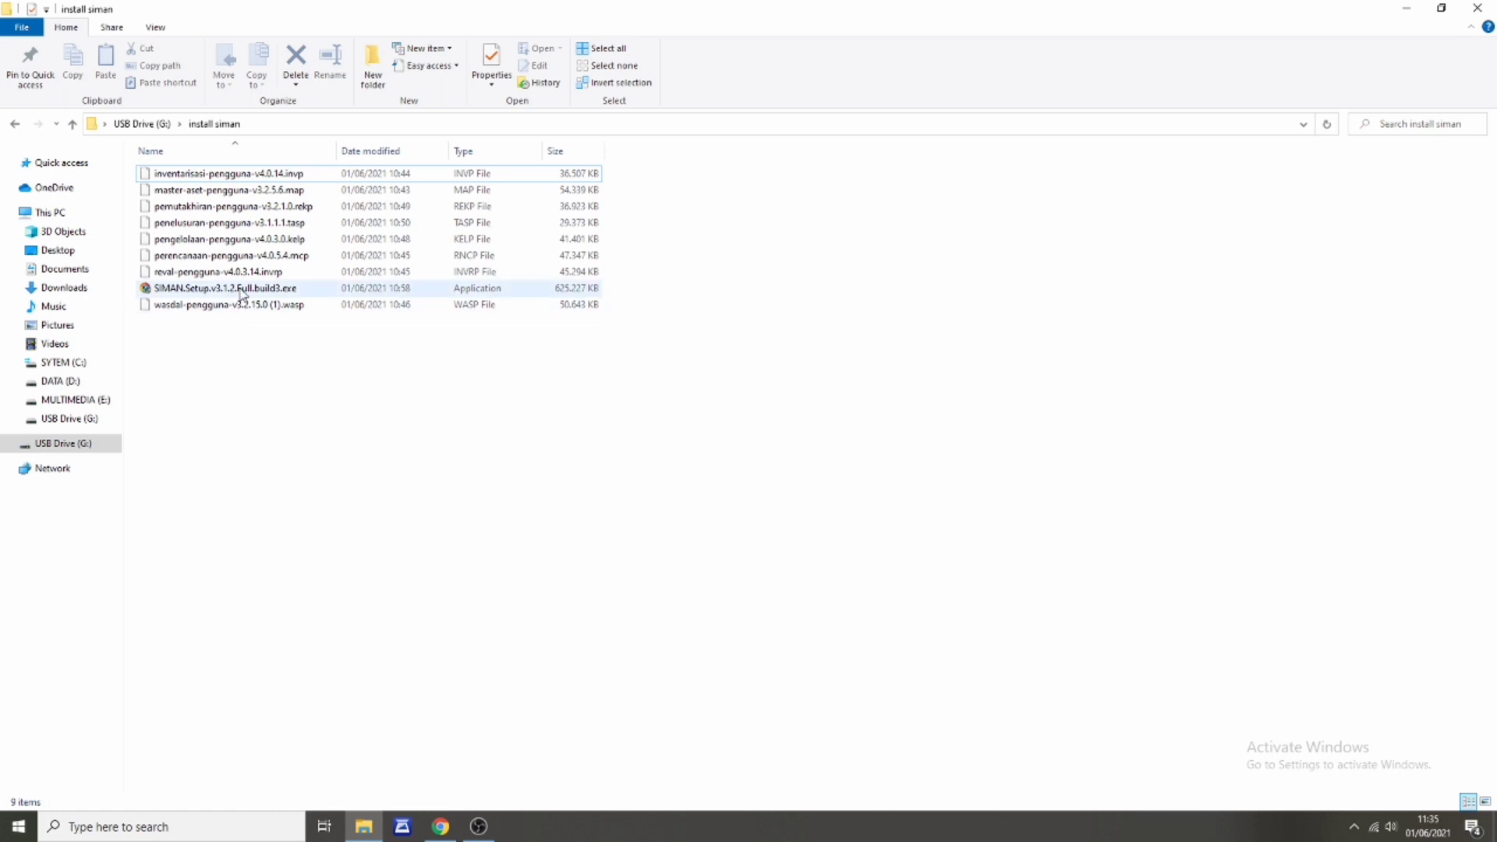
Step: Run SIMAN.Setup.v3.1.2.Full.build3.exe from the USB folder as administrator
click(241, 292)
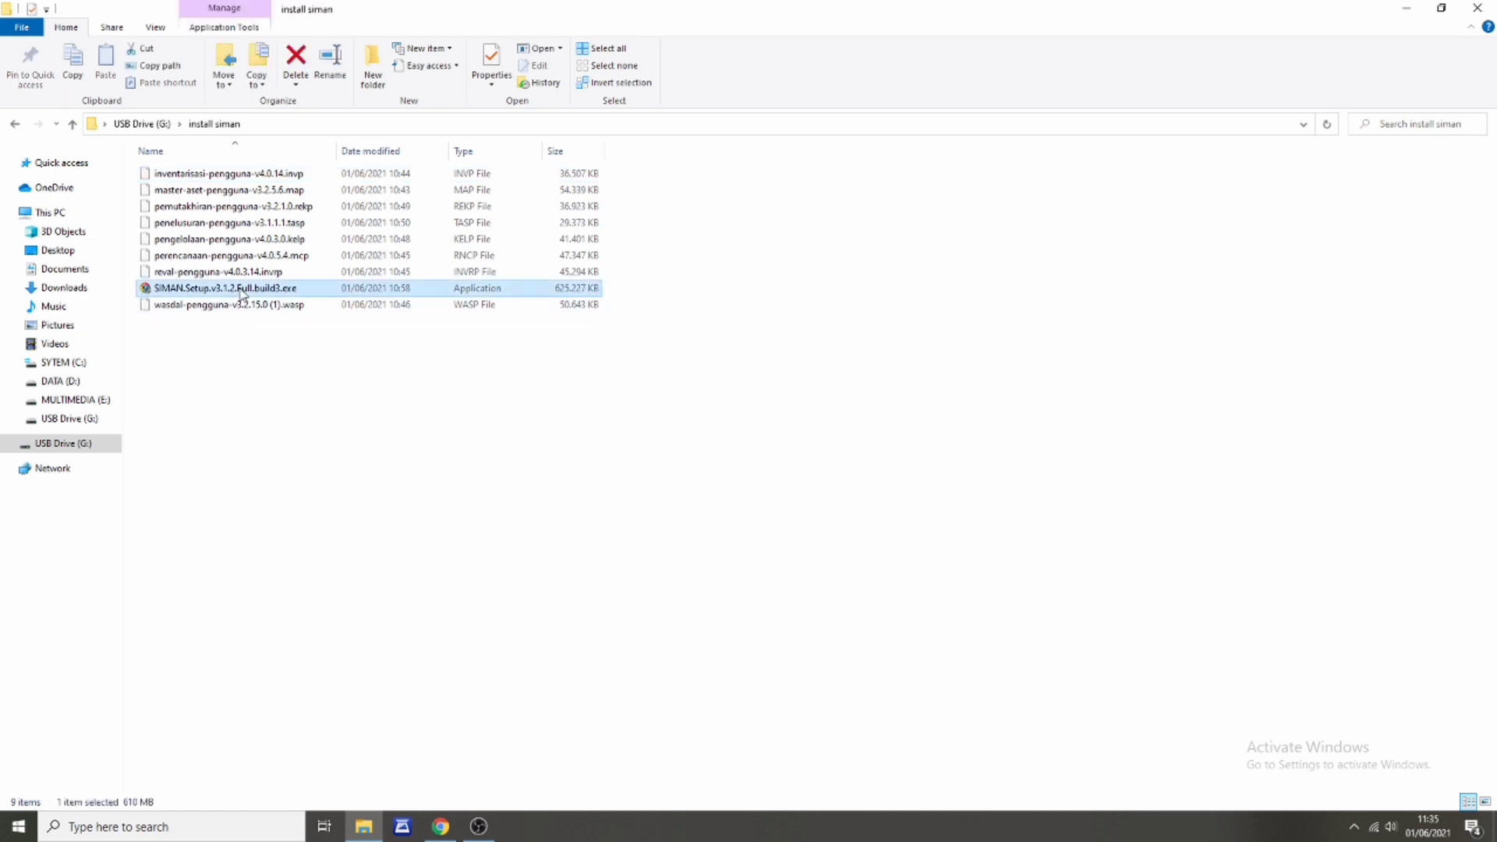
right_click(199, 290)
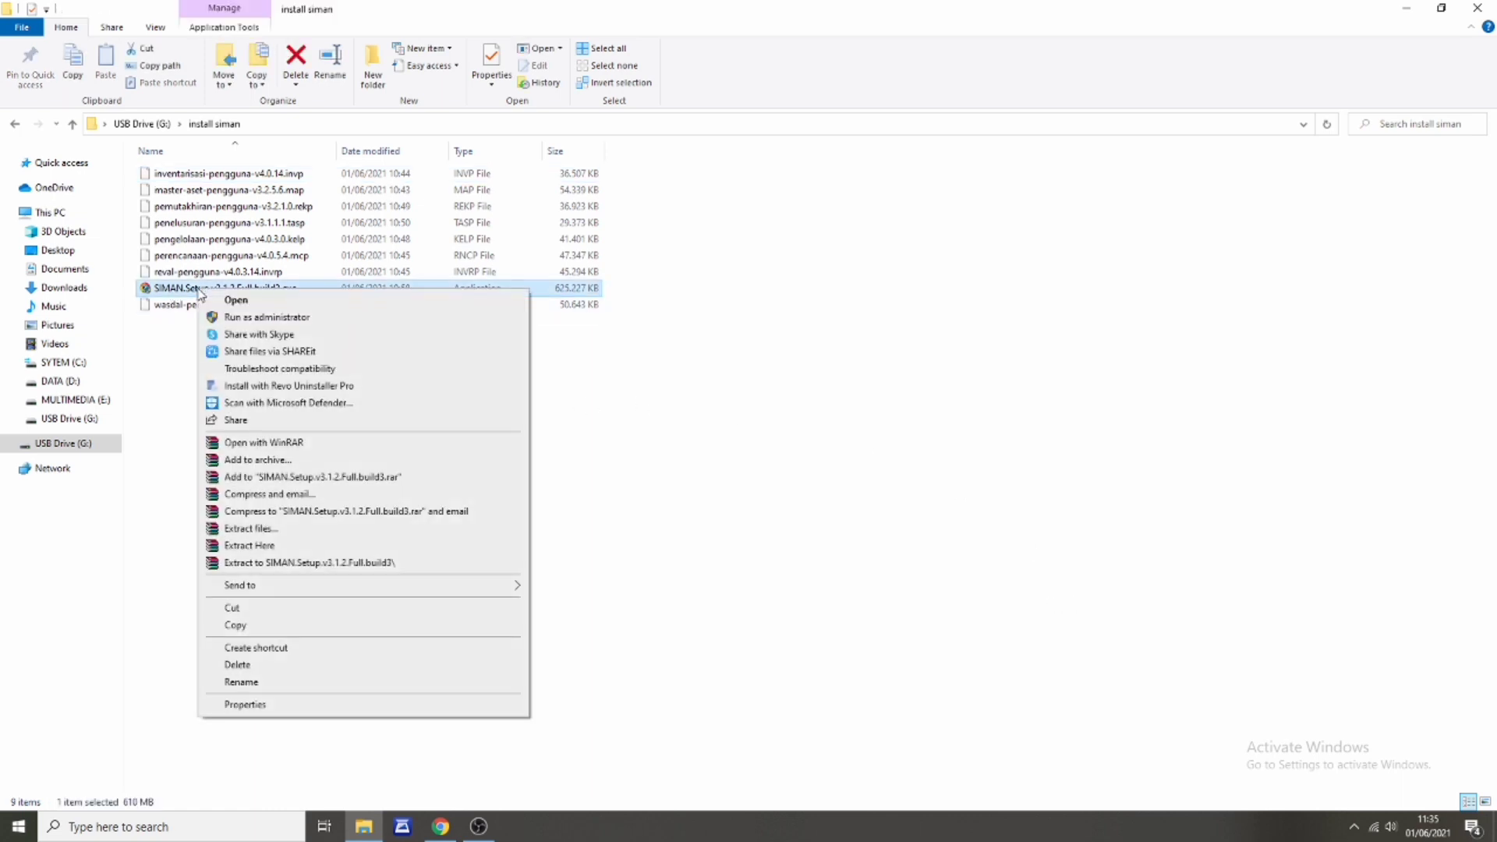
click(240, 320)
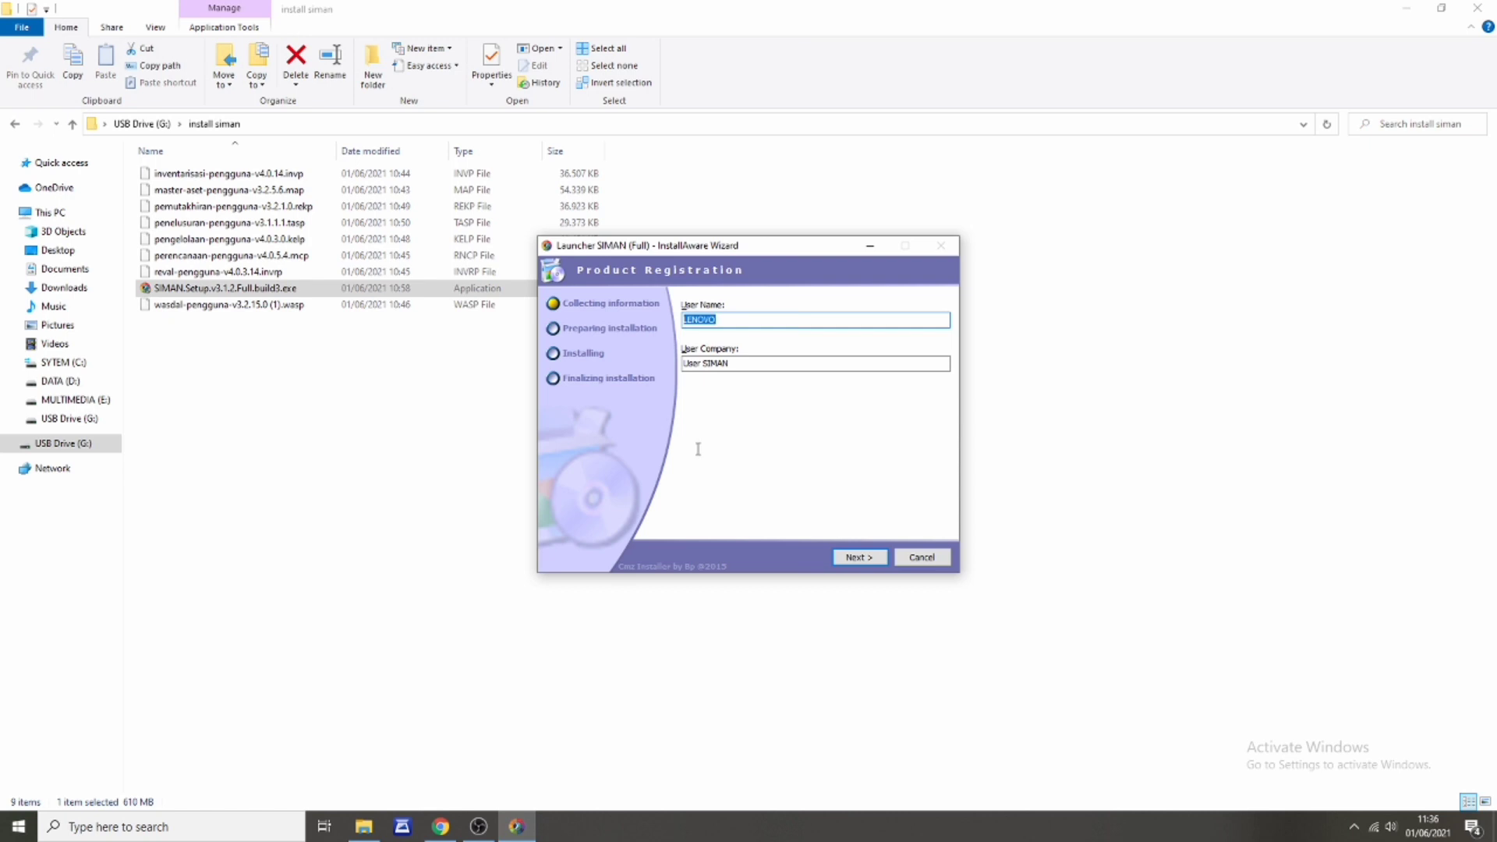
Step: Accept the default registration and SIMAN Launcher Start Menu group for All Users, then install
click(857, 556)
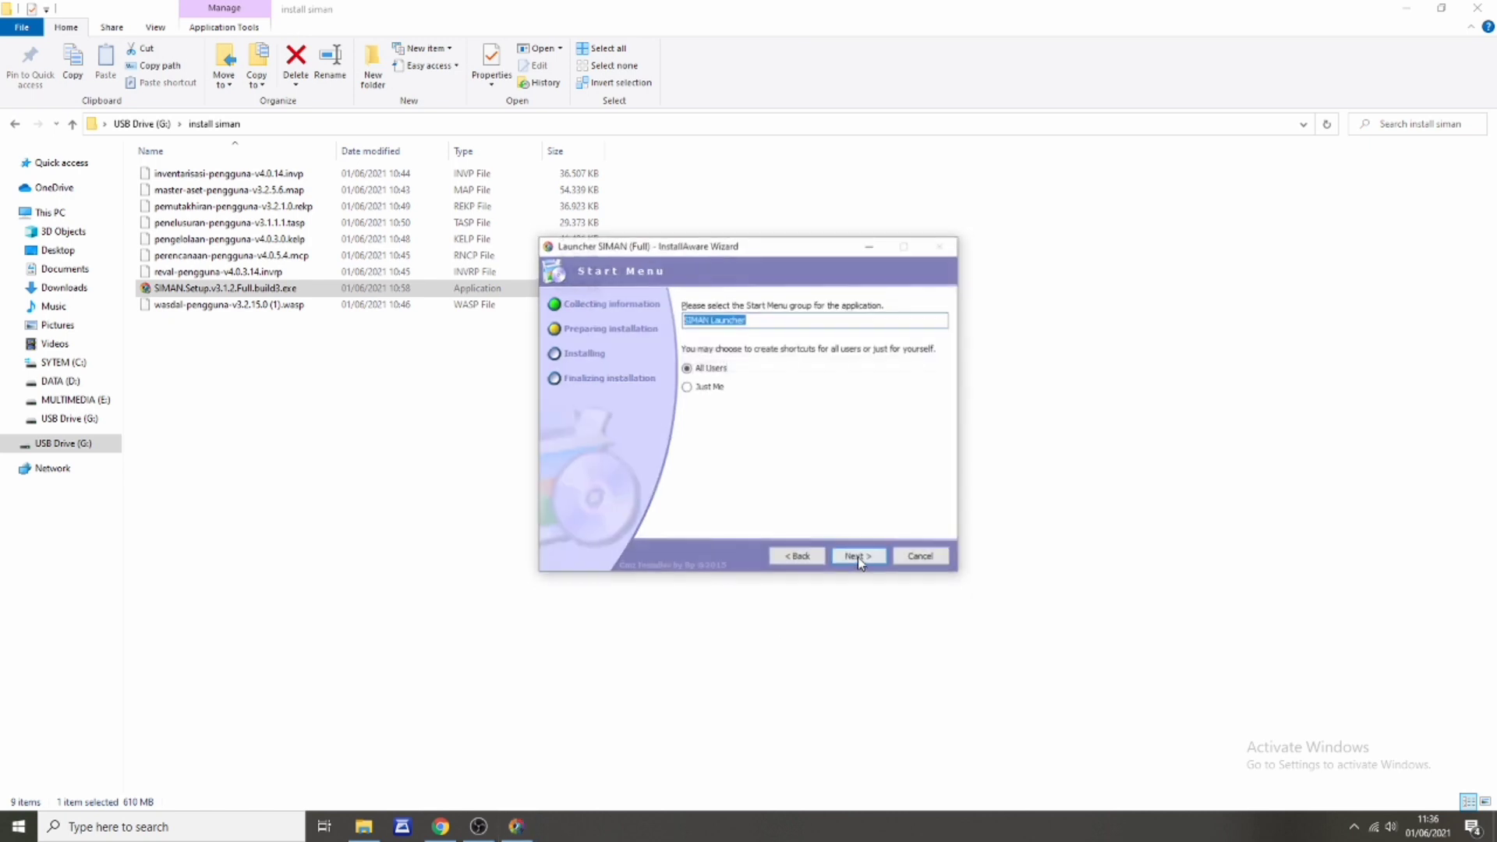
click(857, 556)
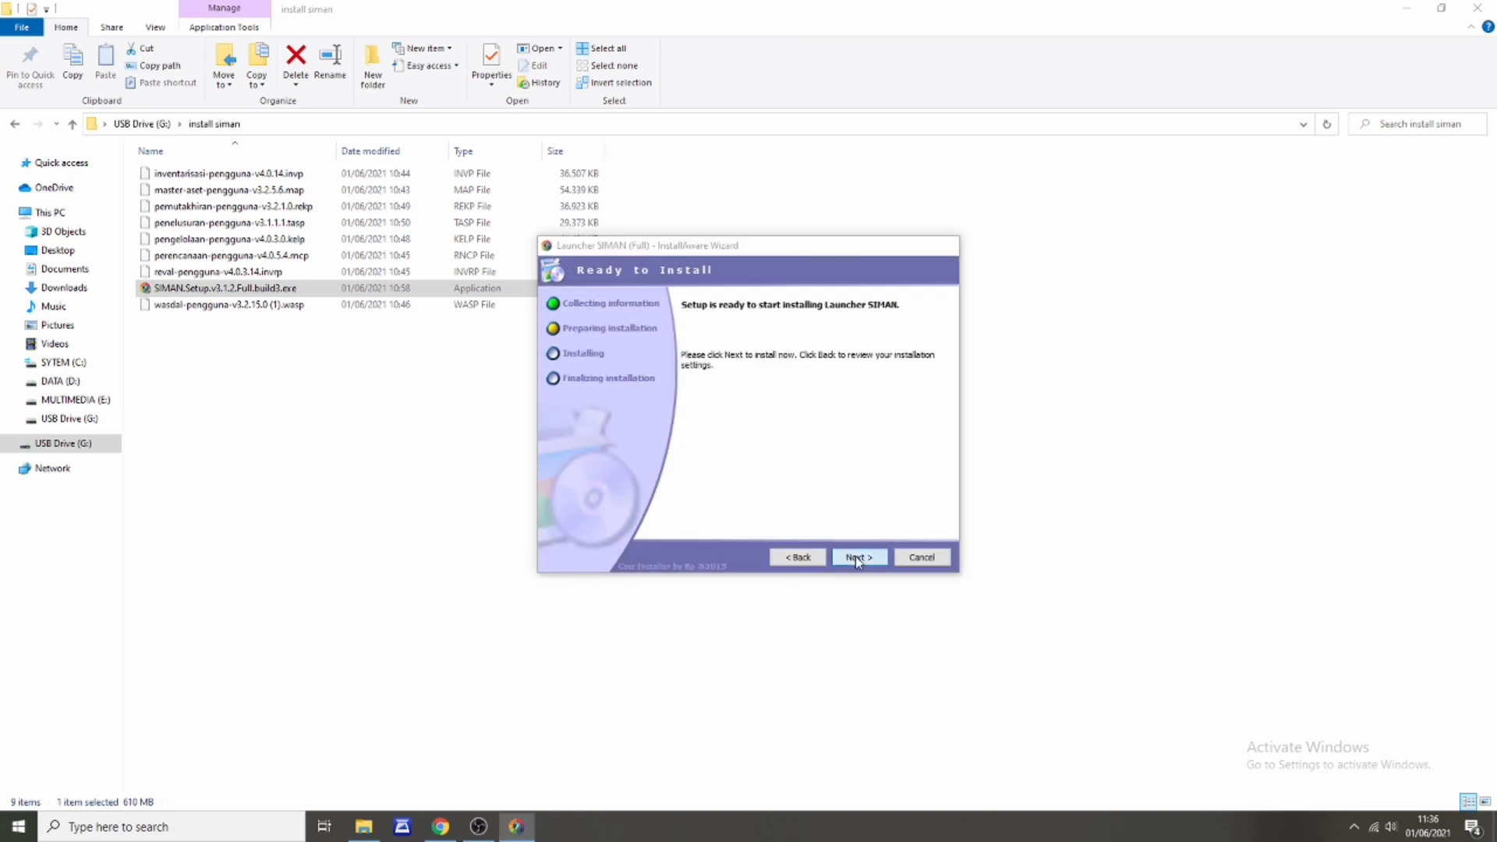
click(858, 557)
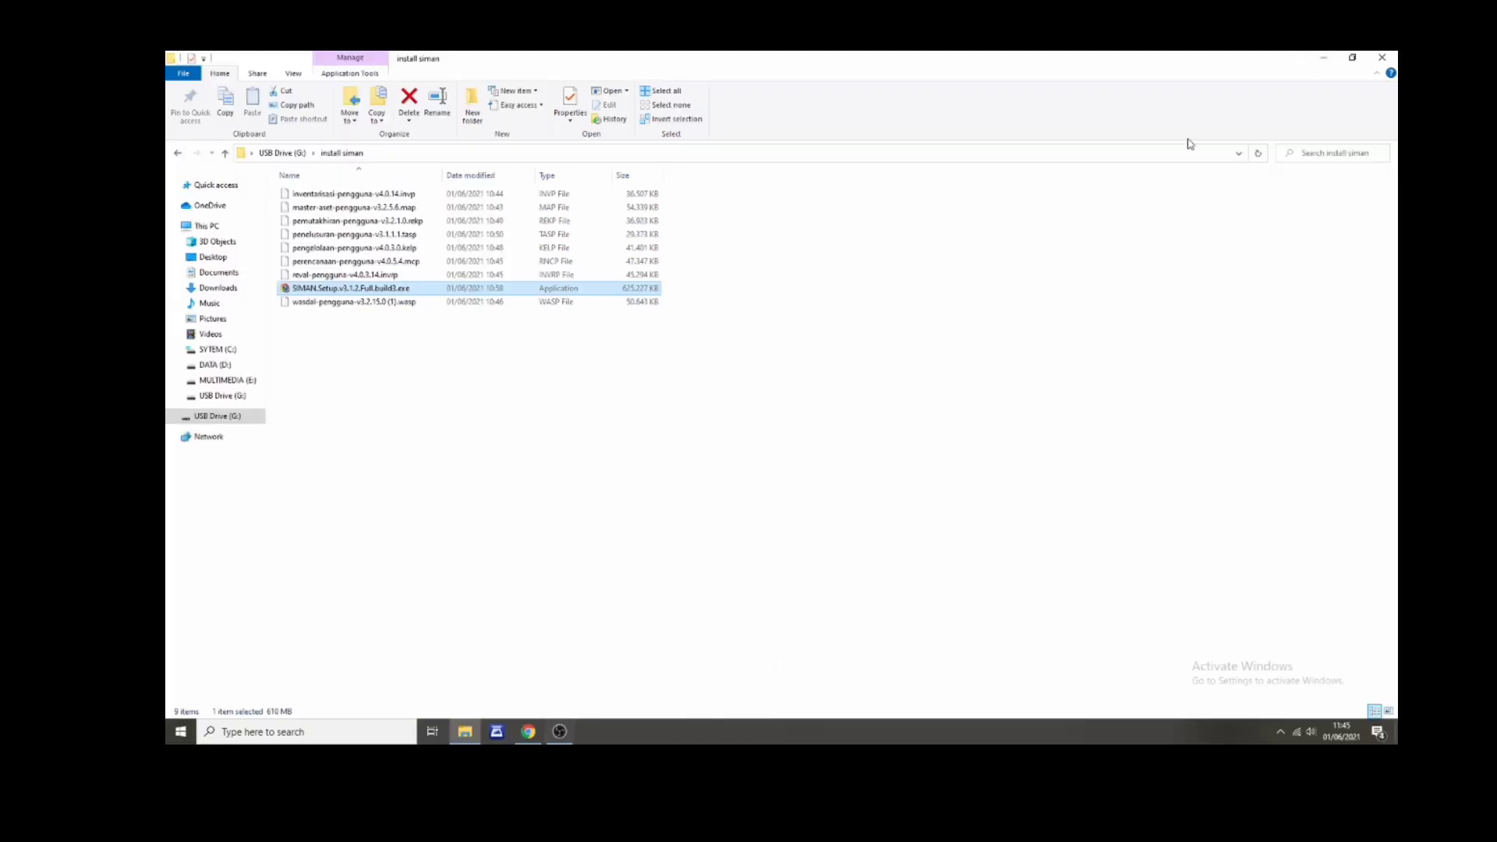
Step: Refresh the desktop to reveal the new Launcher SIMAN shortcut and launch it
click(1324, 58)
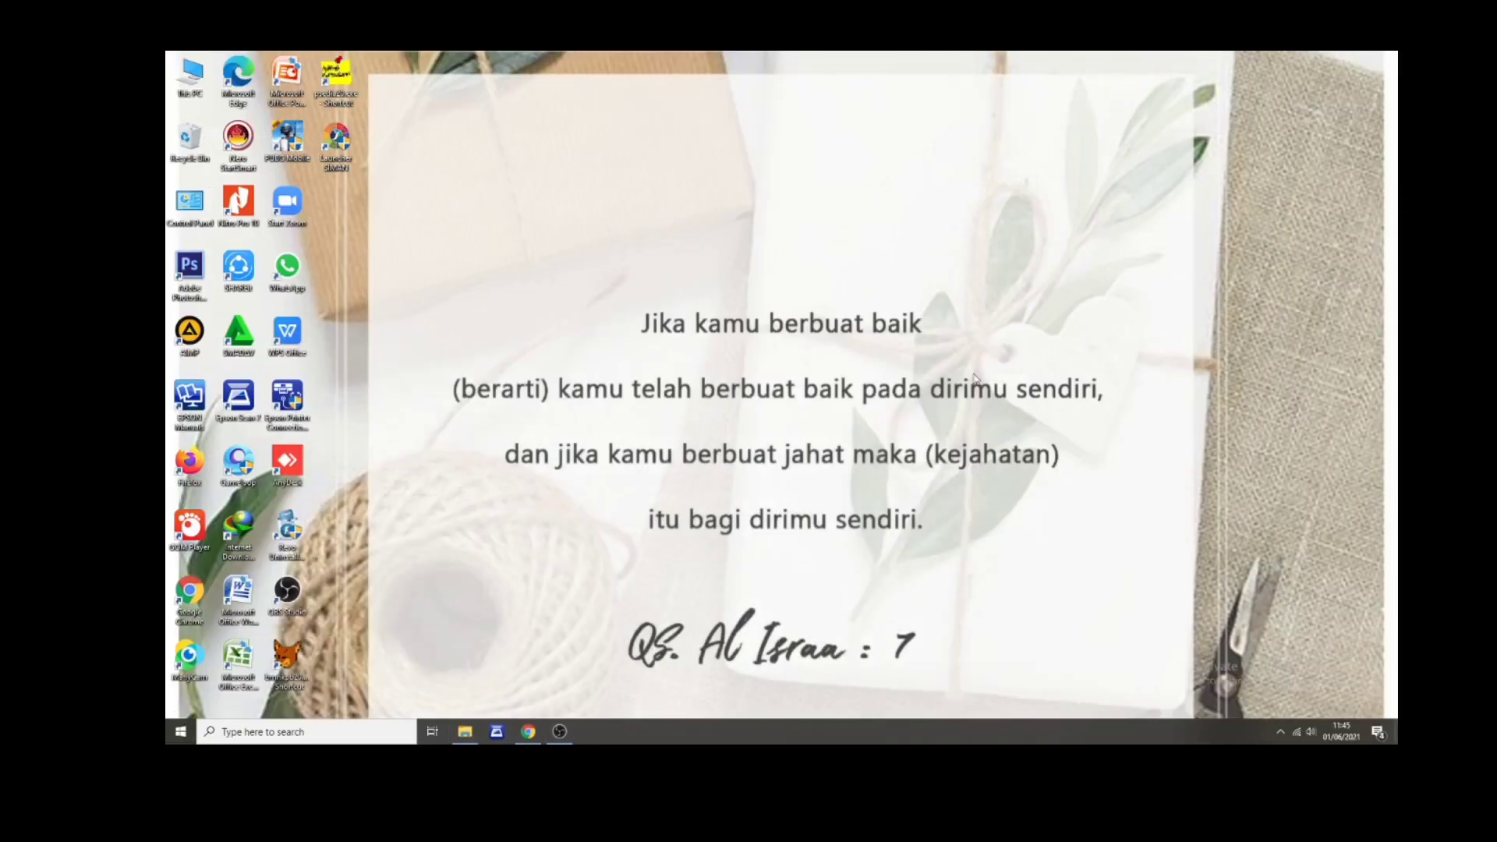
right_click(871, 460)
click(905, 503)
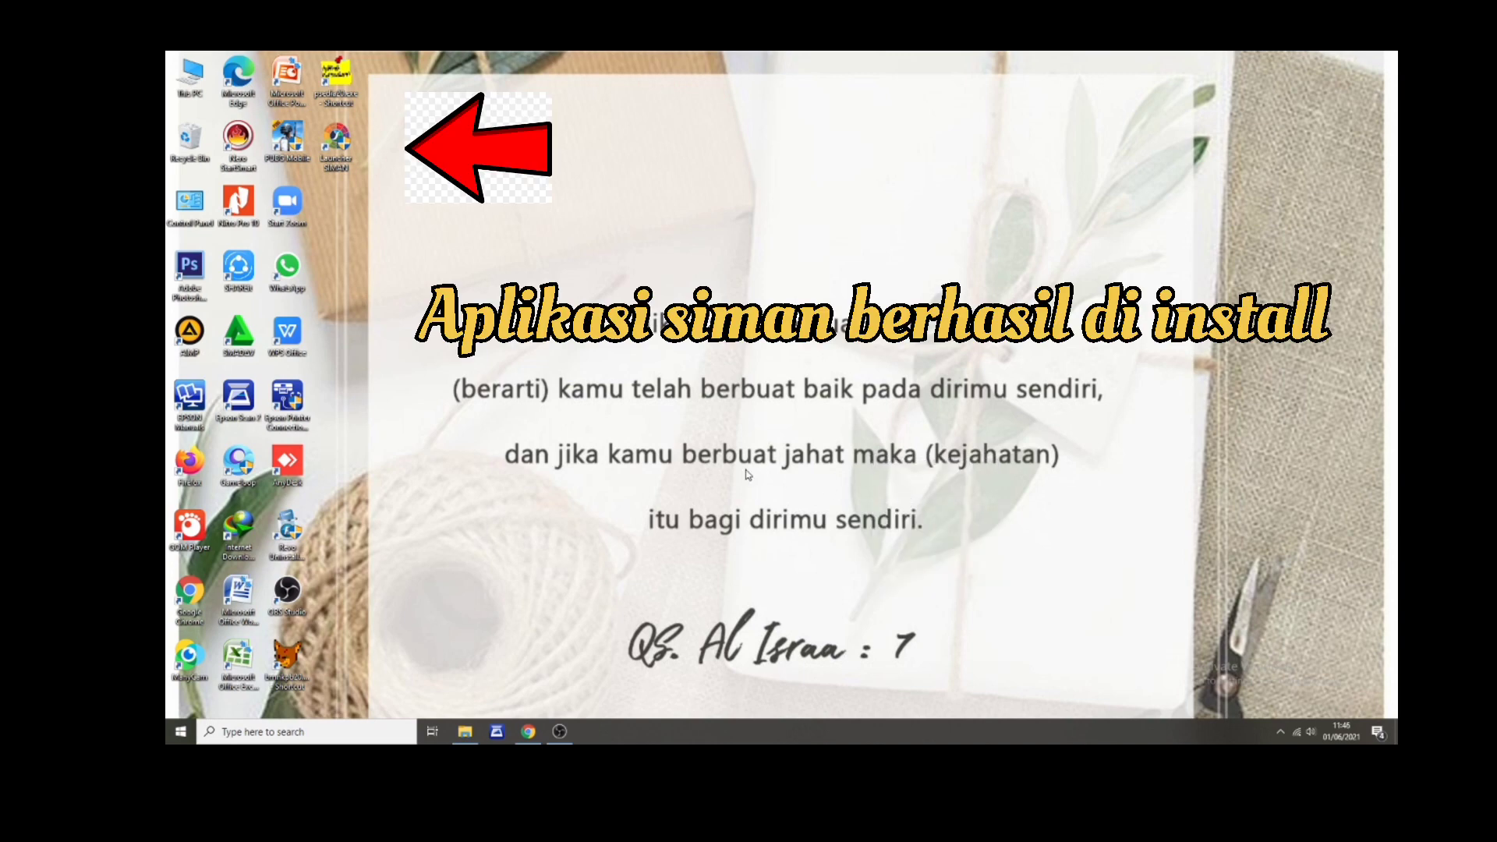
right_click(490, 247)
click(516, 280)
double_click(330, 152)
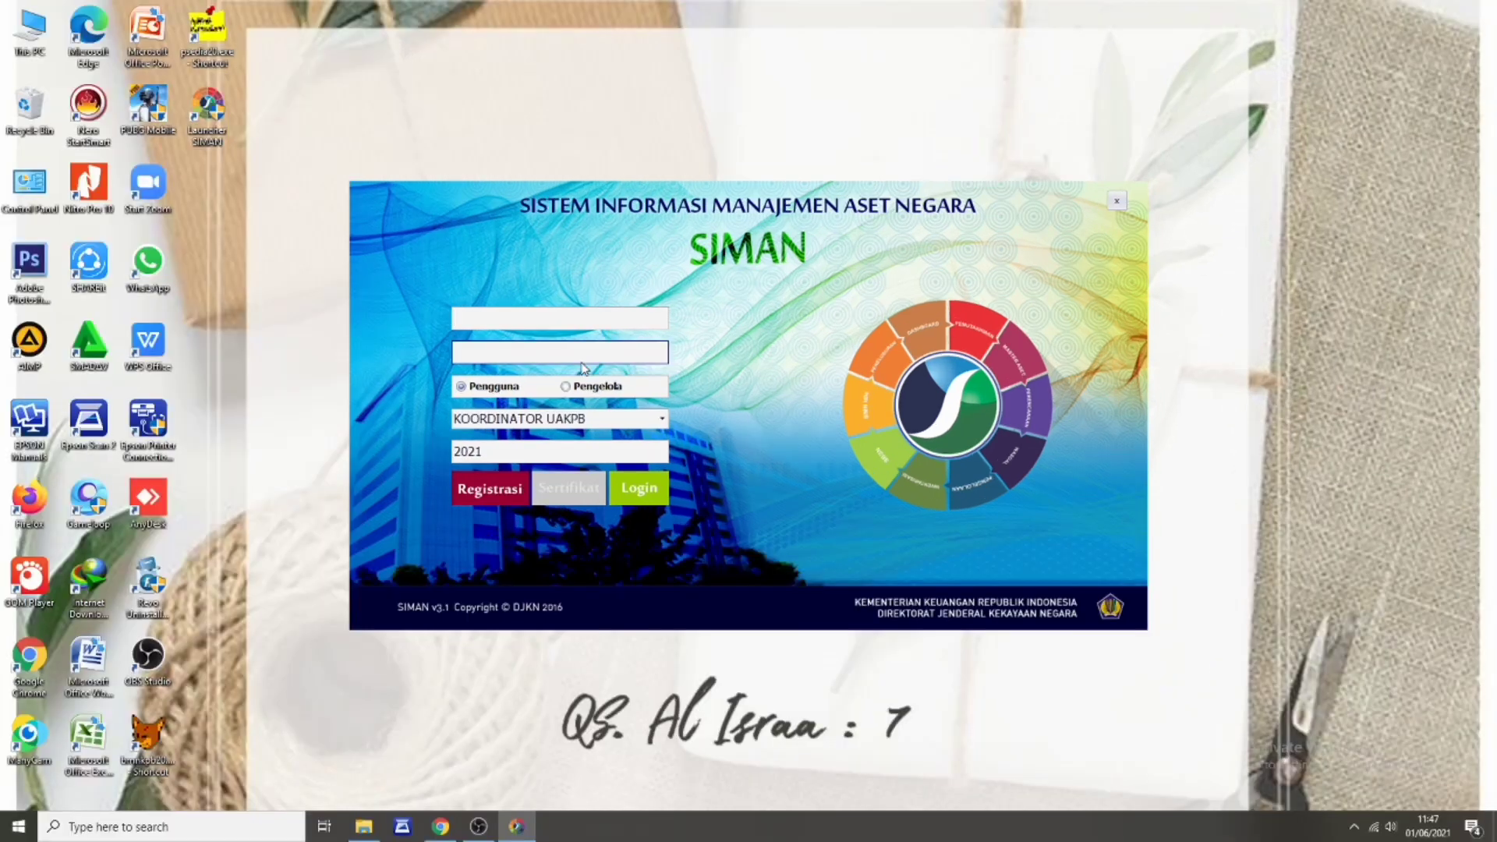
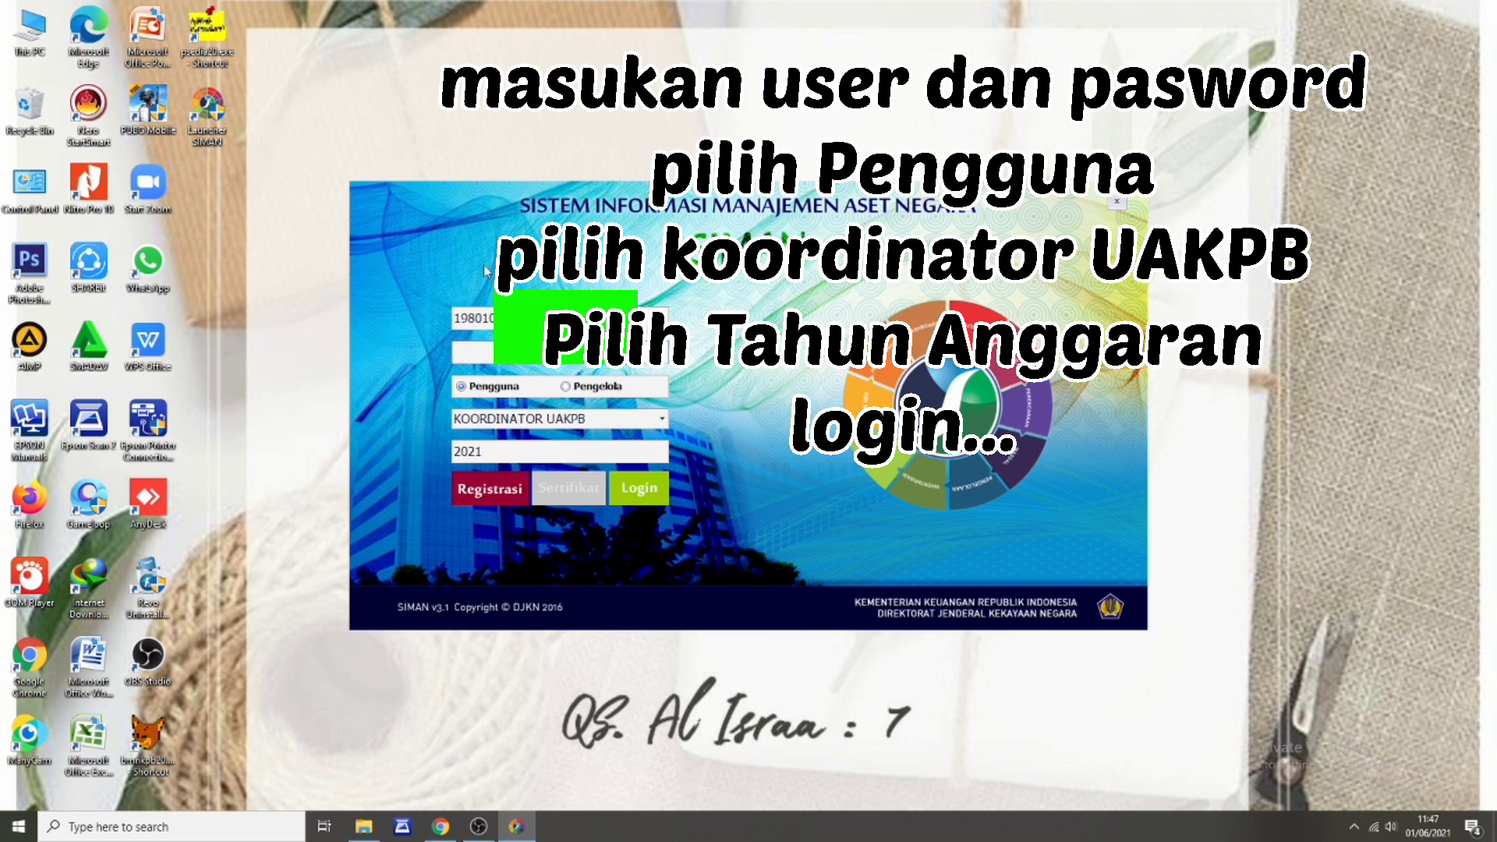
Step: Log in with the user ID and password as Pengguna, KOORDINATOR UAKPB, budget year 2021
drag(499, 318, 380, 294)
click(465, 353)
text(********)
click(642, 488)
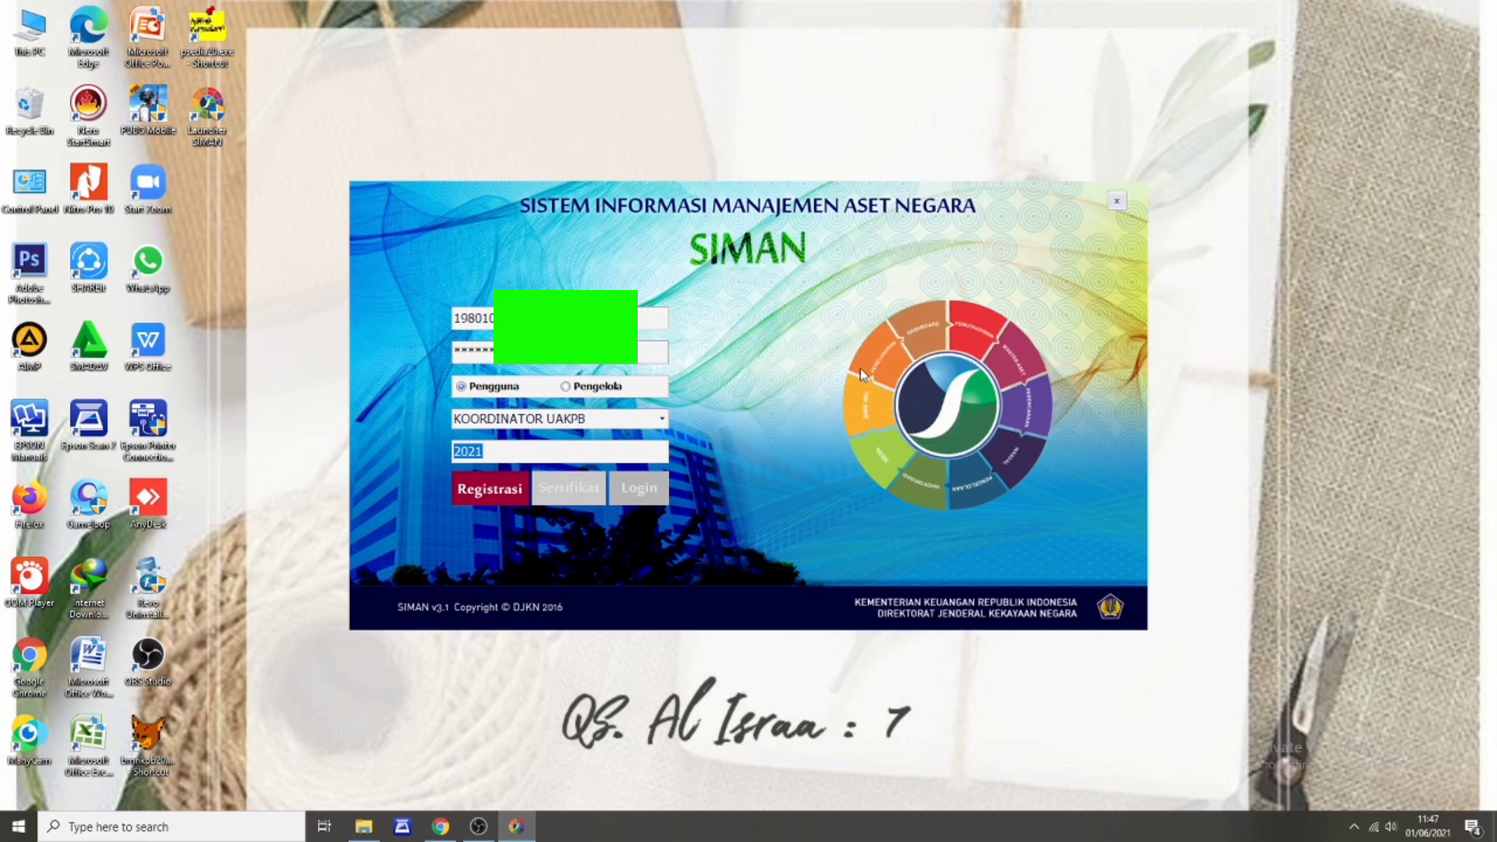